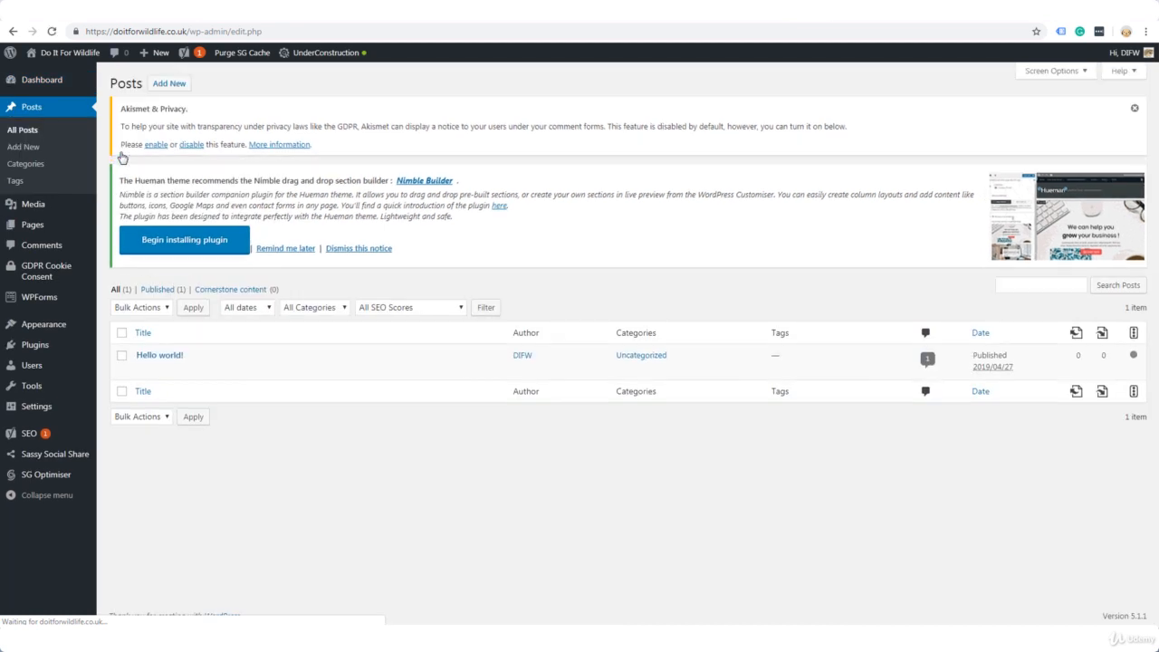
- Move the "Hello world!" post to the bin and start a new post
mouse_move(163, 367)
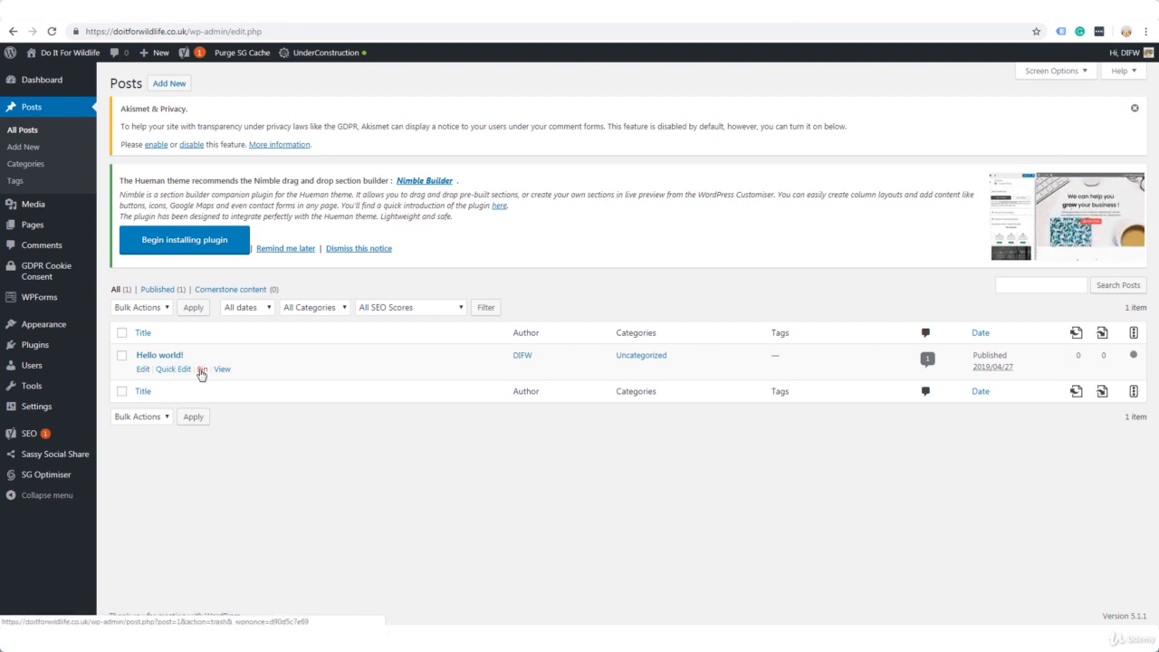
click(201, 369)
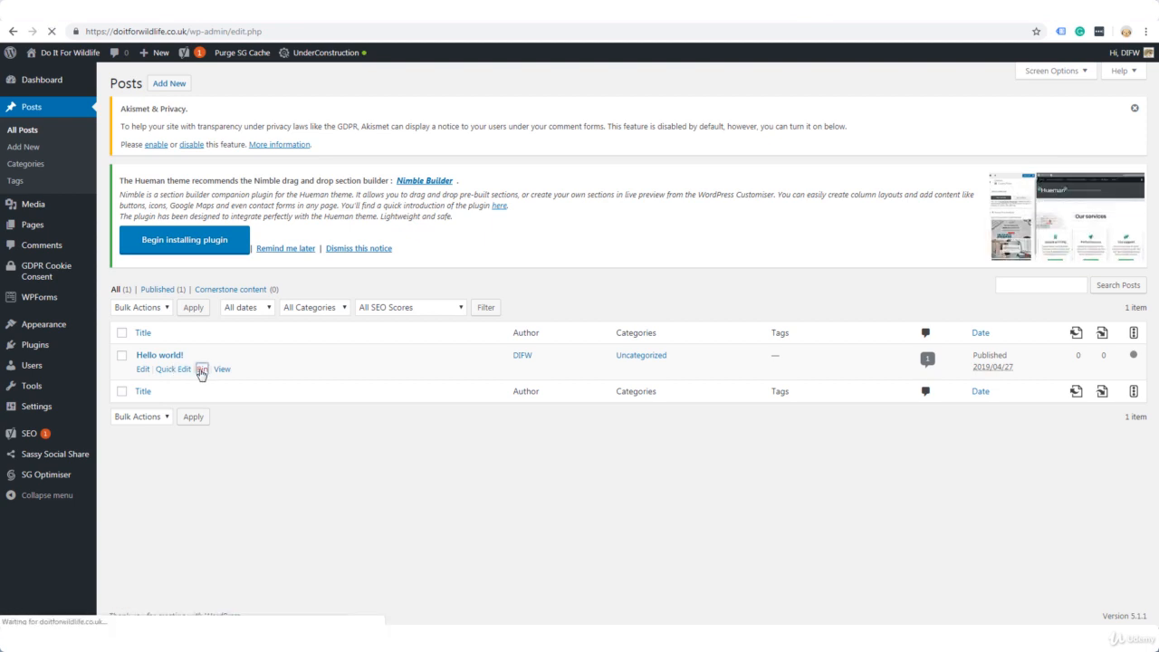
click(169, 83)
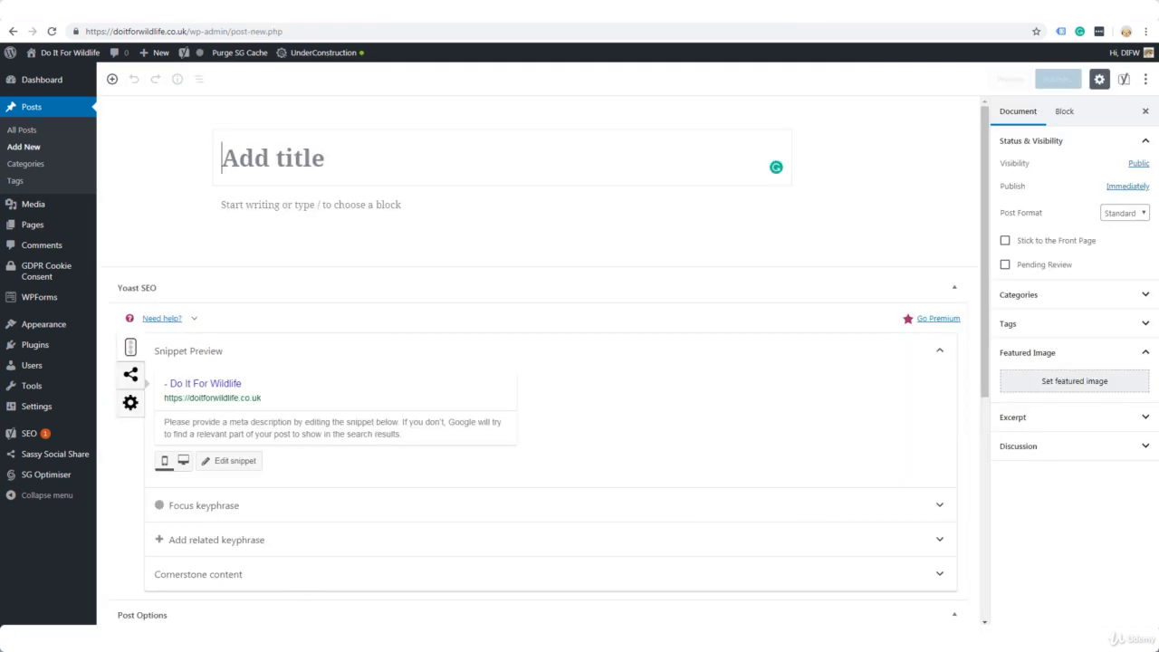
- Switch to Notepad and examine the frog post and the example headlines, including the one about the forgotten dog on a chain
click(272, 612)
mouse_move(230, 96)
mouse_down()
mouse_move(570, 95)
mouse_move(230, 90)
mouse_up()
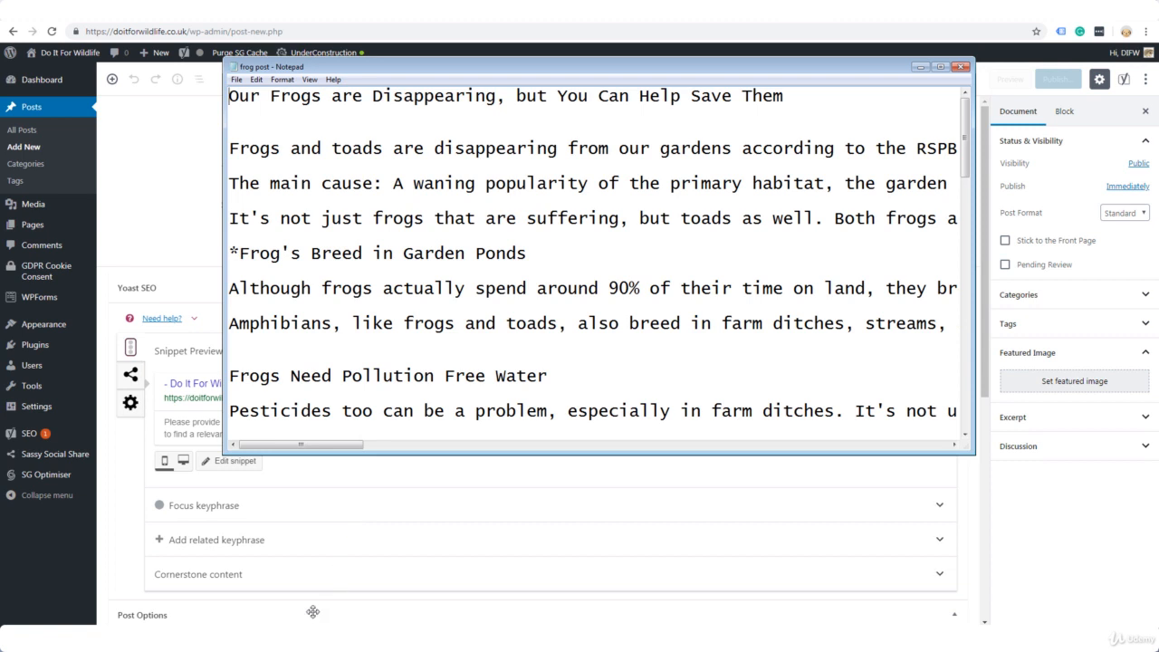
mouse_move(278, 645)
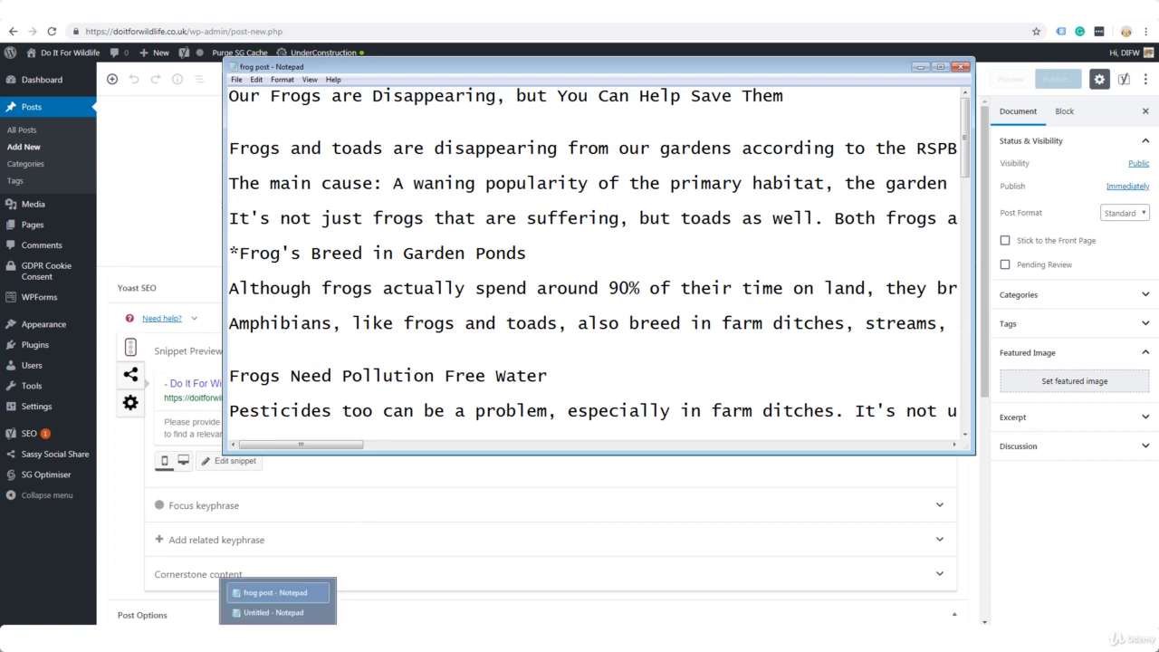
click(276, 615)
drag(321, 308, 429, 322)
click(454, 325)
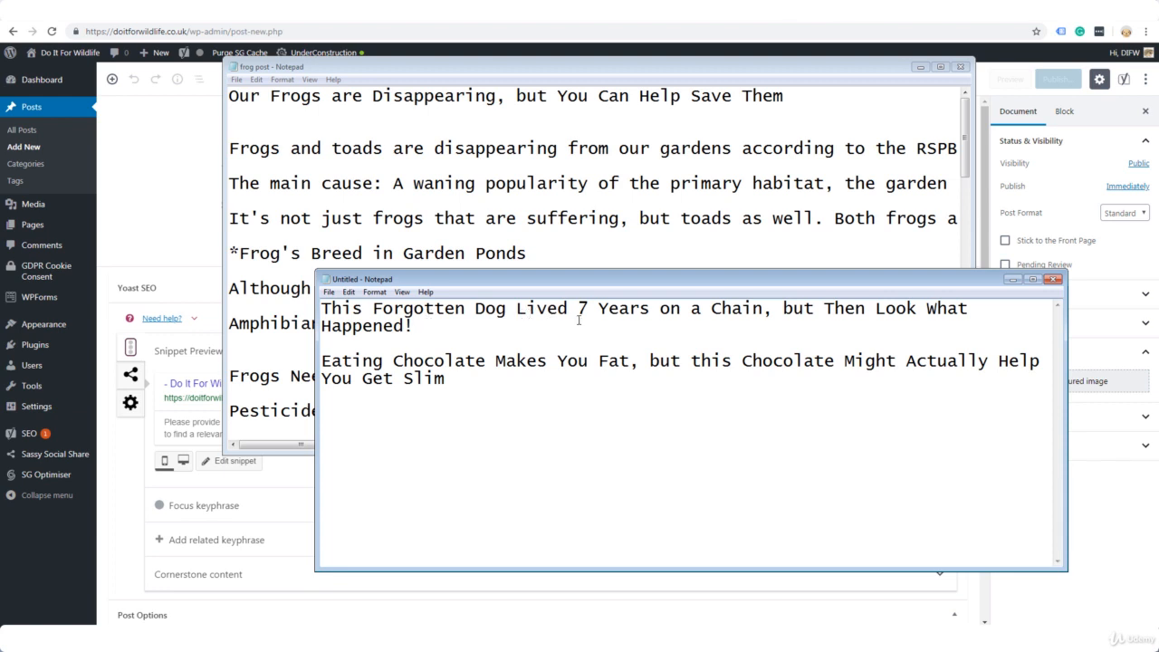
drag(764, 313, 324, 316)
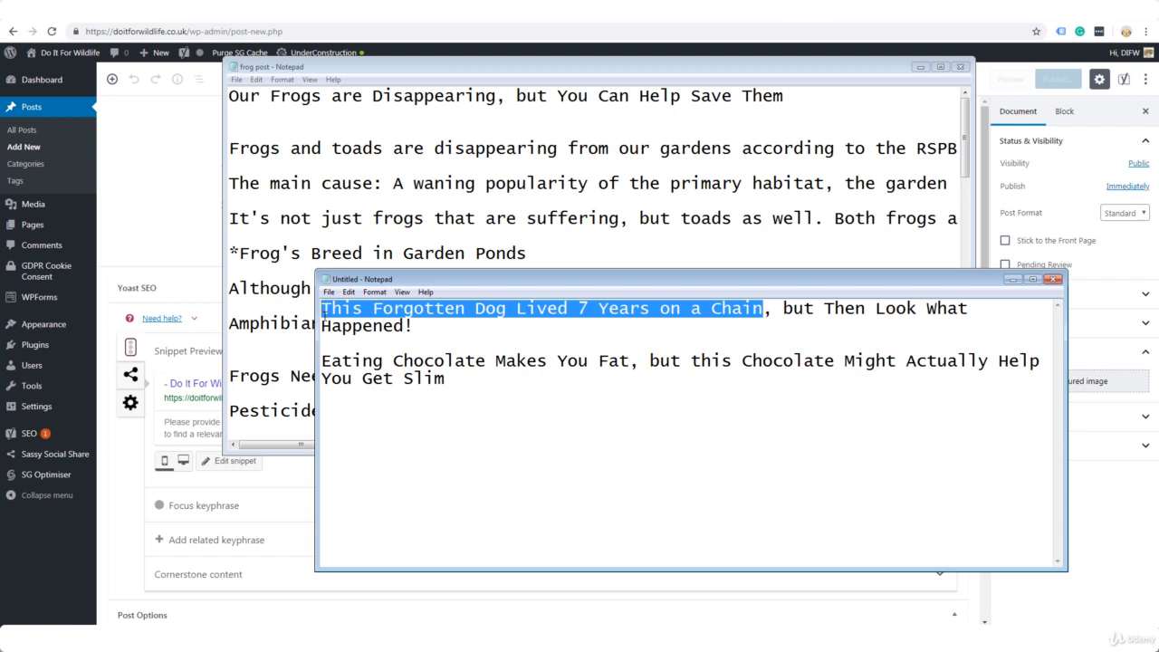
click(783, 308)
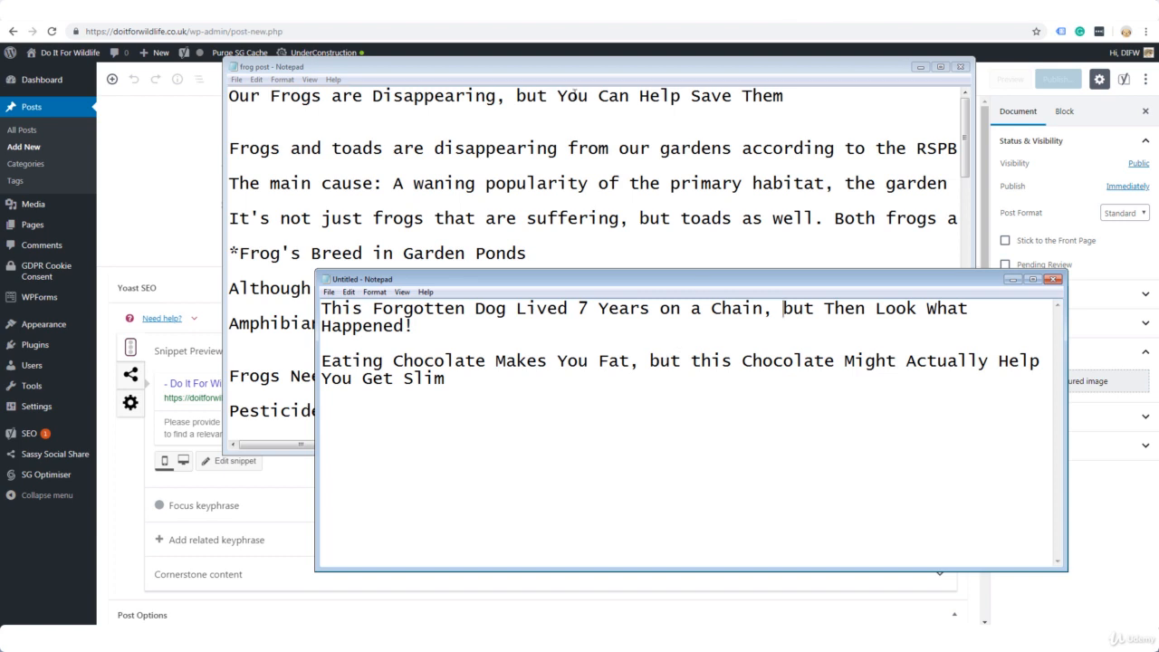
- Copy the headline "Our Frogs are Disappearing, but You Can Help Save Them" from the Notepad file into the new post's title
drag(229, 97, 790, 97)
key(ctrl+c)
key(alt+Tab)
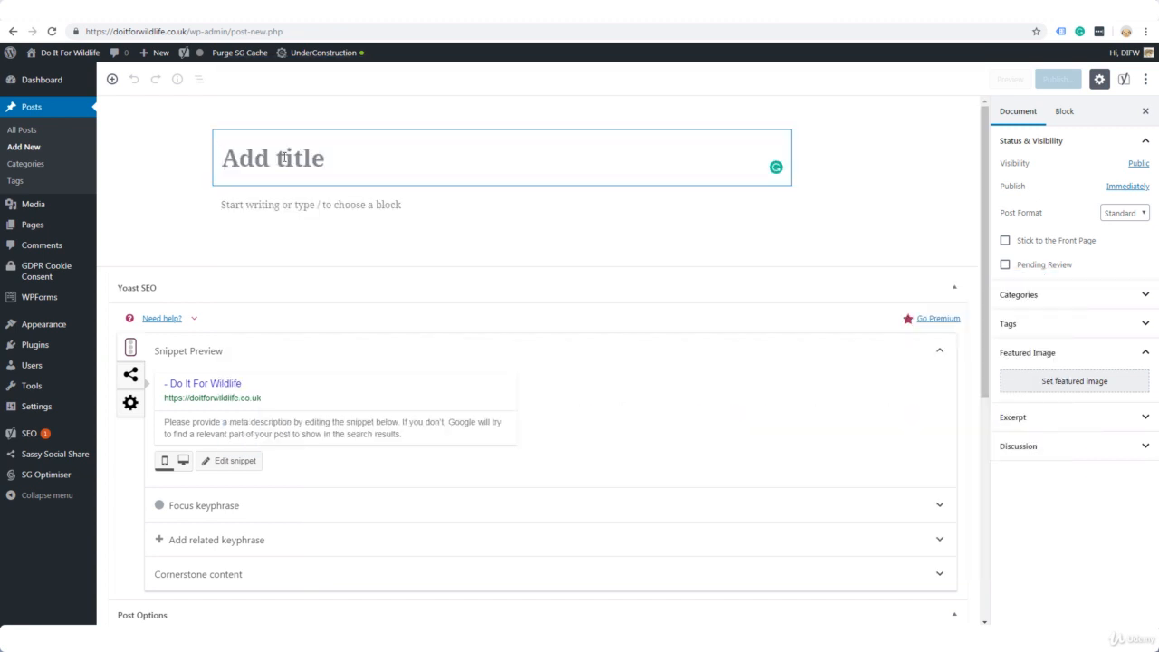
key(ctrl+v)
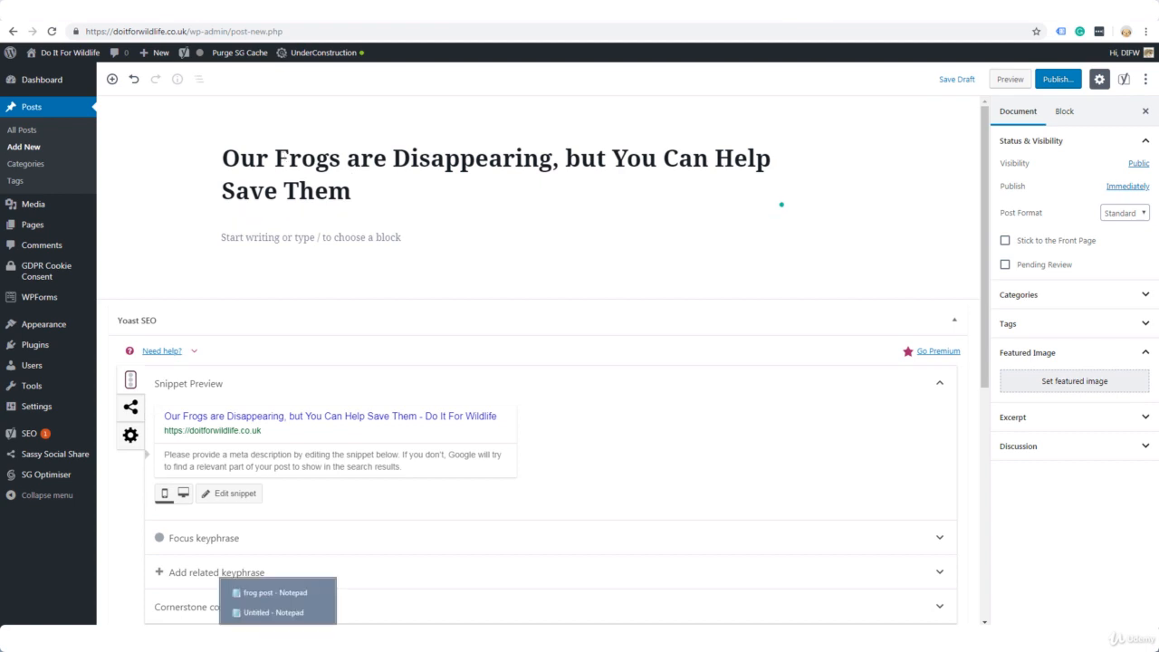
- Switch to the frog post in Notepad and toggle Word Wrap on and back off
click(276, 600)
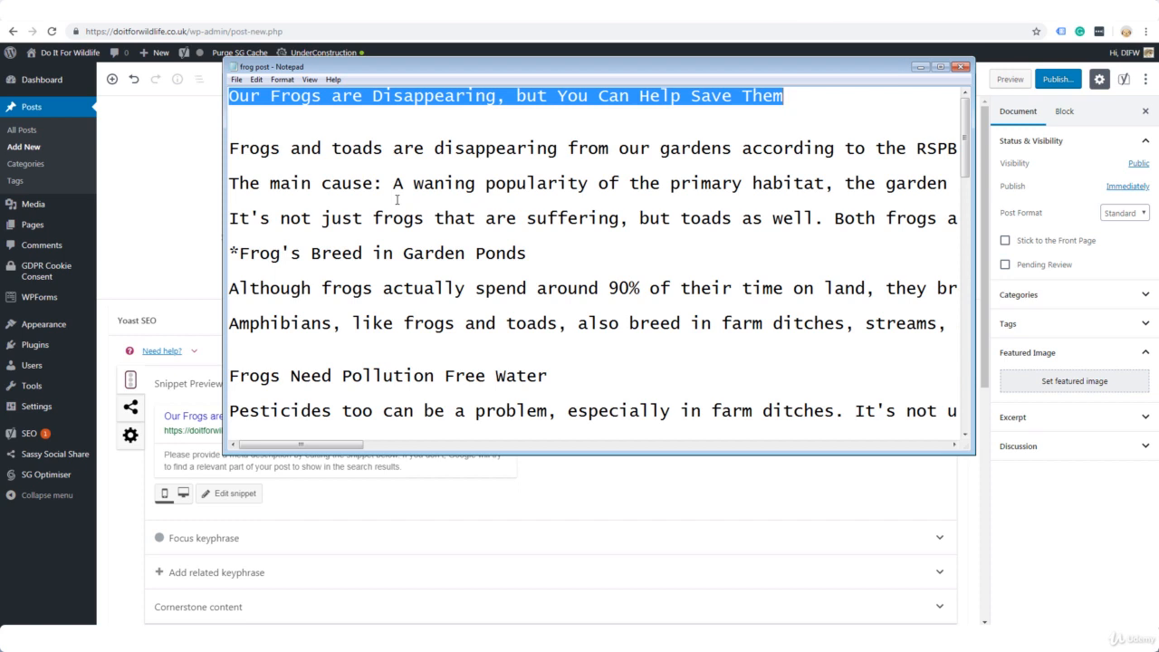
click(283, 79)
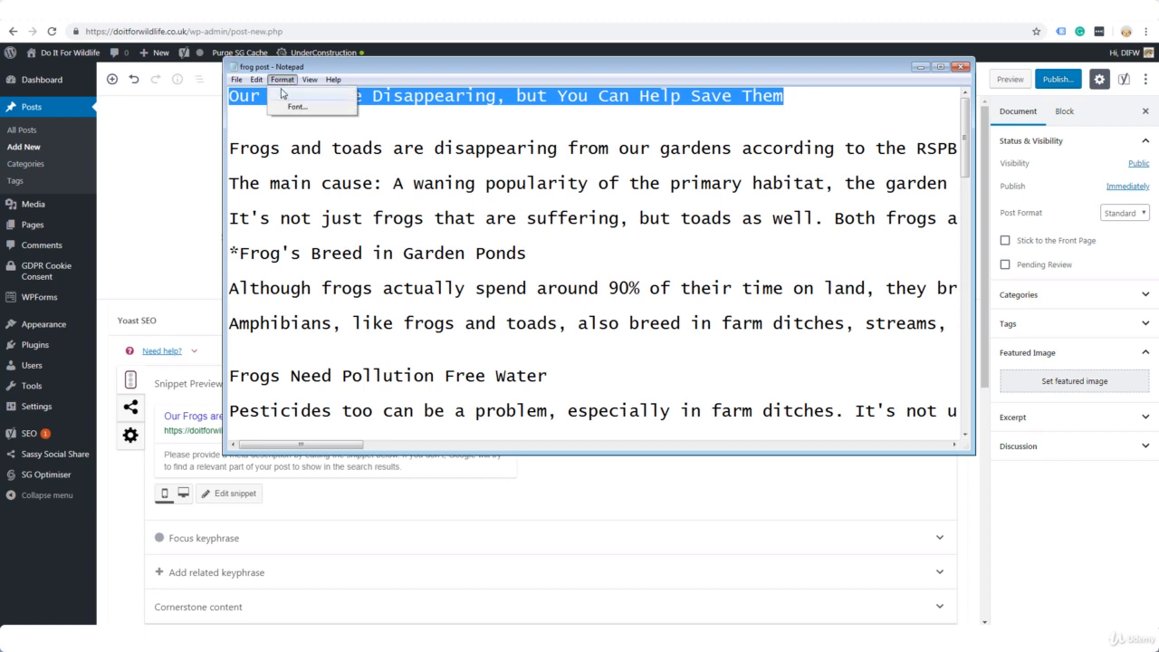
click(284, 93)
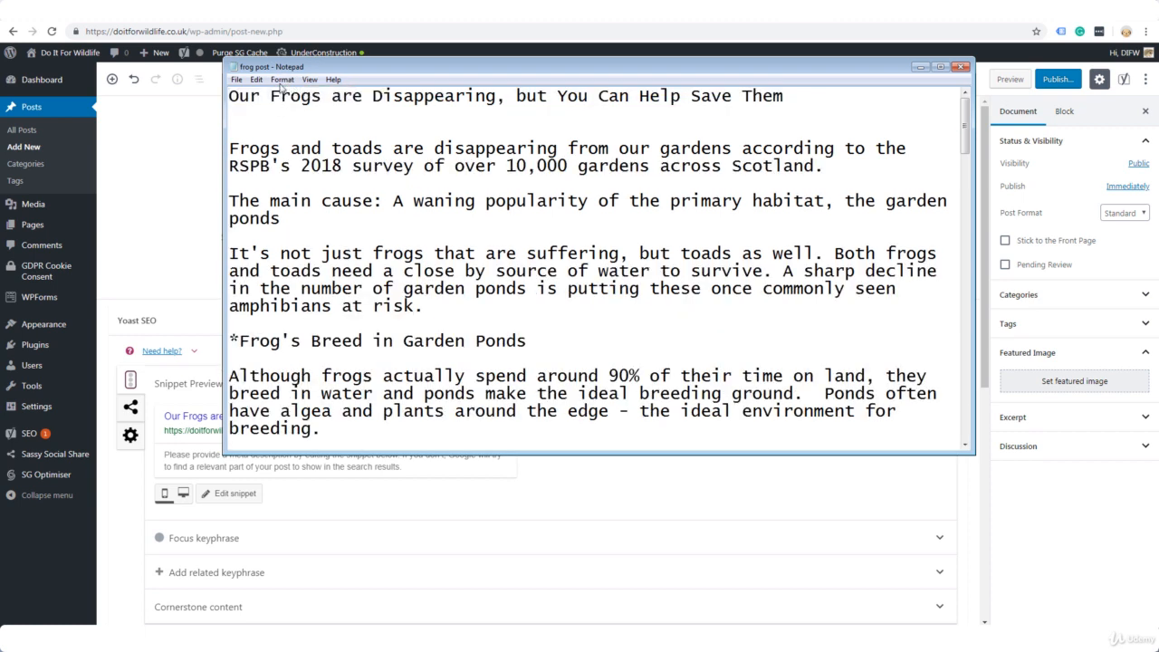
click(282, 80)
click(277, 94)
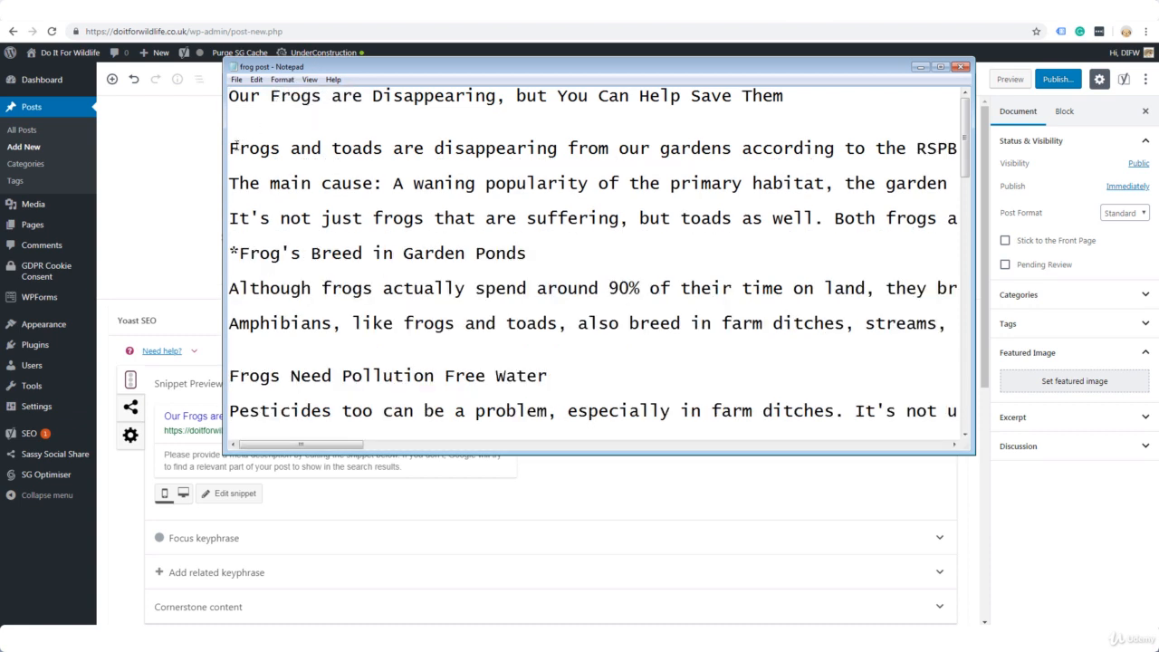
- Copy all the article text below the headline from Notepad and paste it into the body of the WordPress post
drag(229, 148, 405, 348)
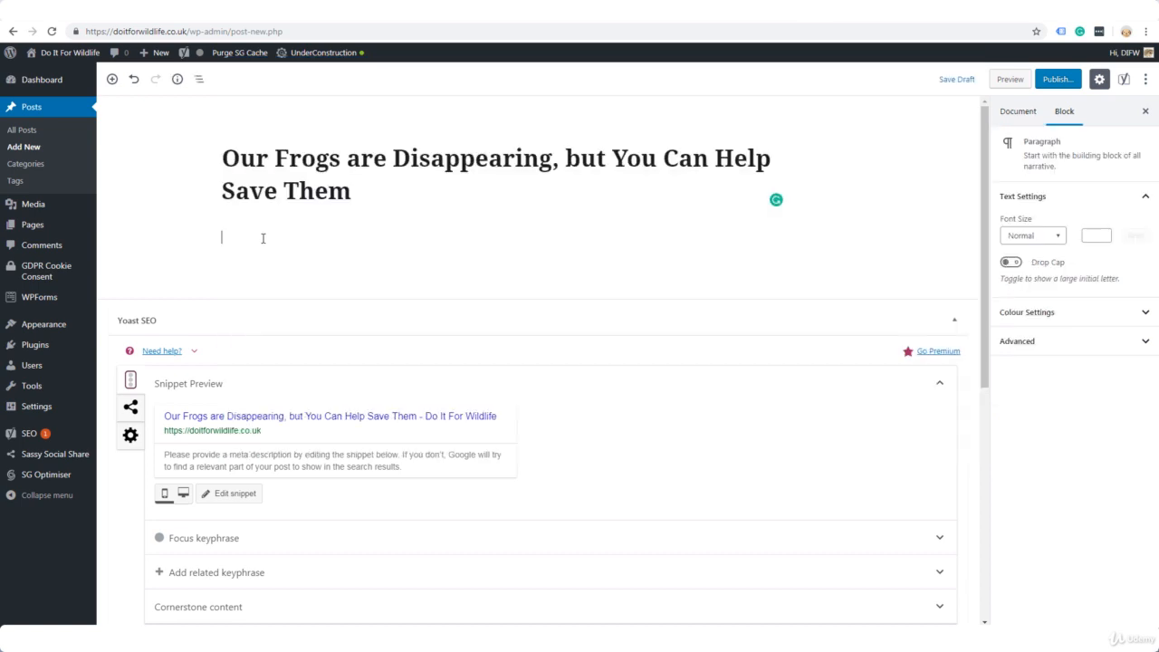
key(ctrl+v)
scroll(847, 319, down, 3)
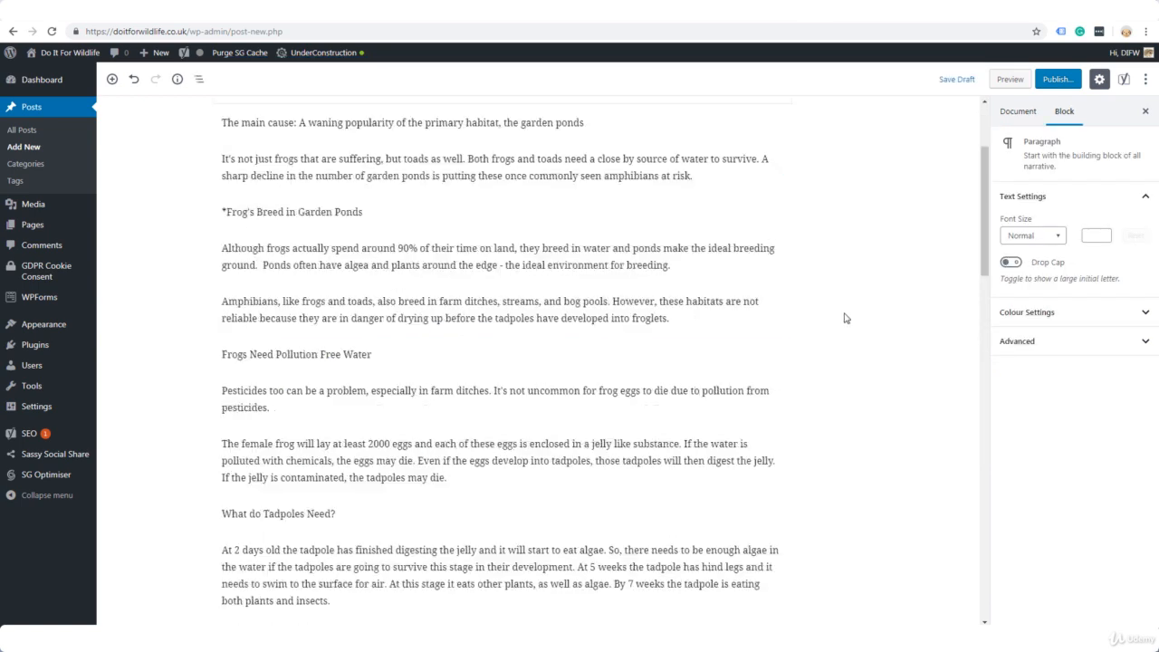
scroll(843, 316, up, 2)
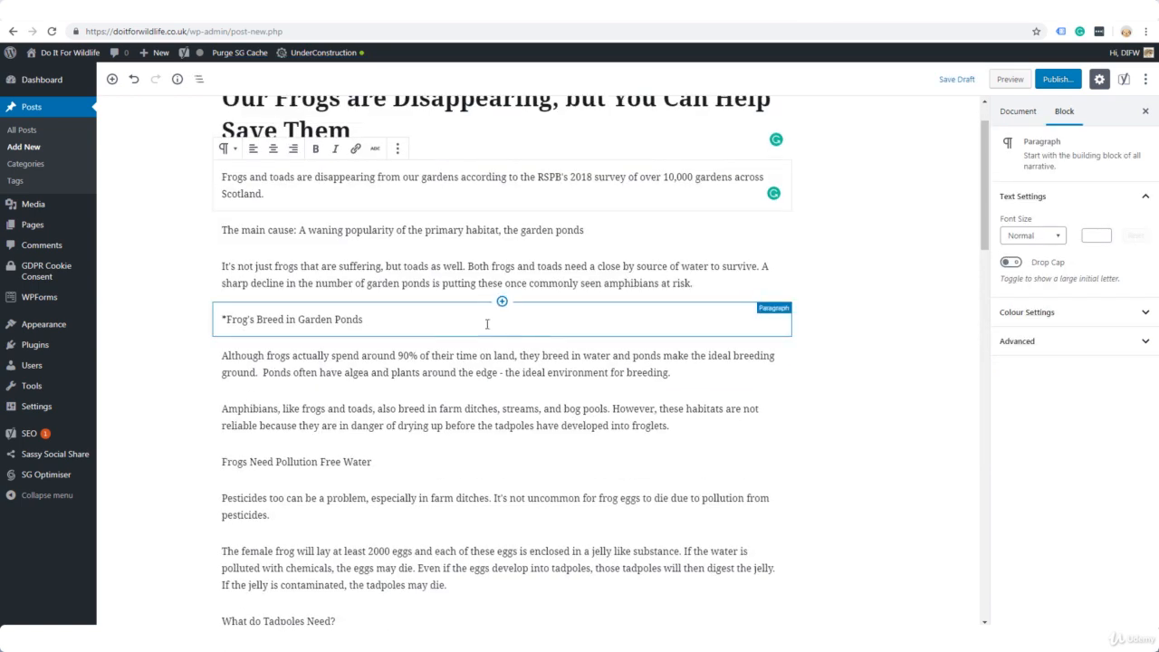
- Remove the asterisk before "Frog's Breed in Garden Ponds" and transform that paragraph into an H4 heading
click(224, 319)
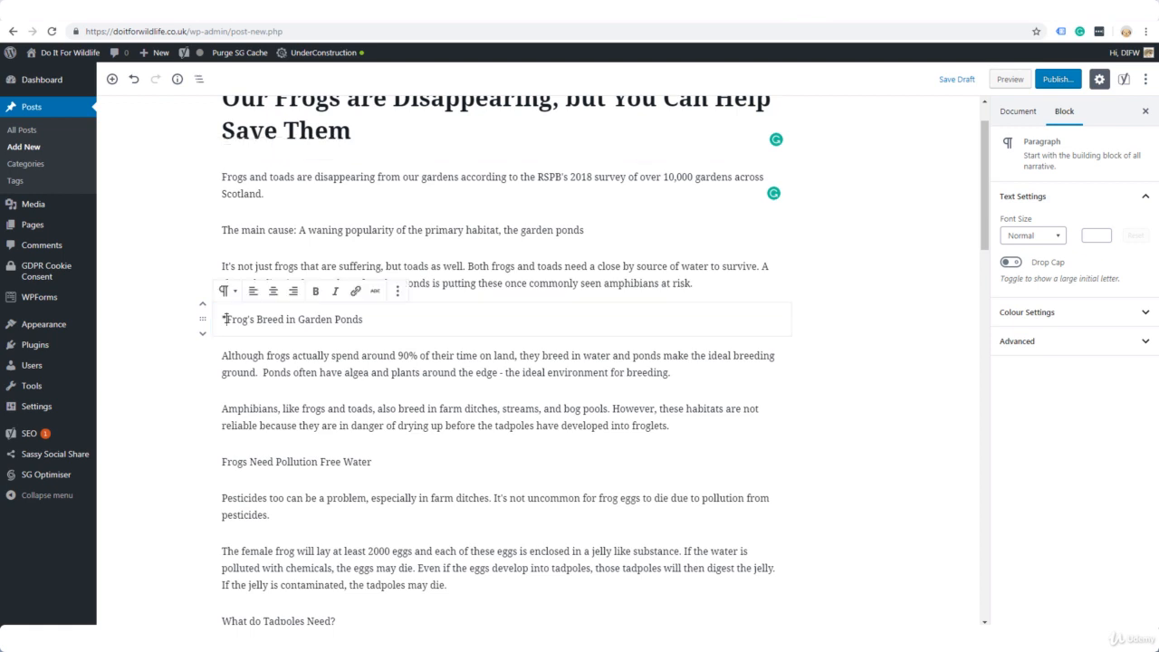
key(BackSpace)
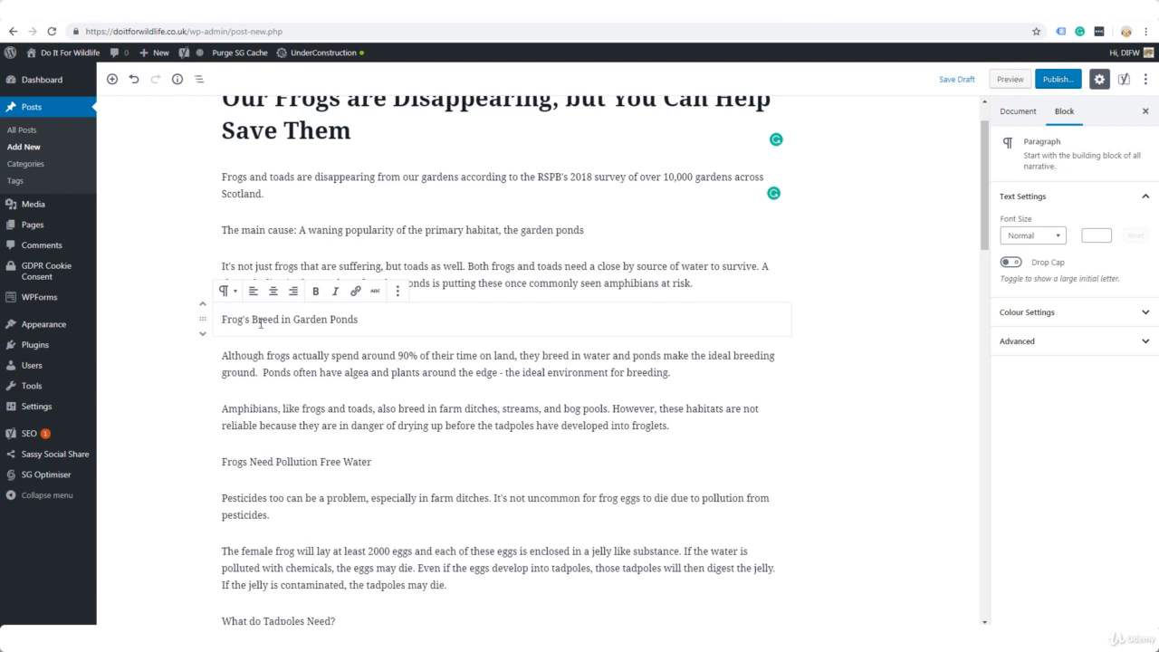
click(226, 291)
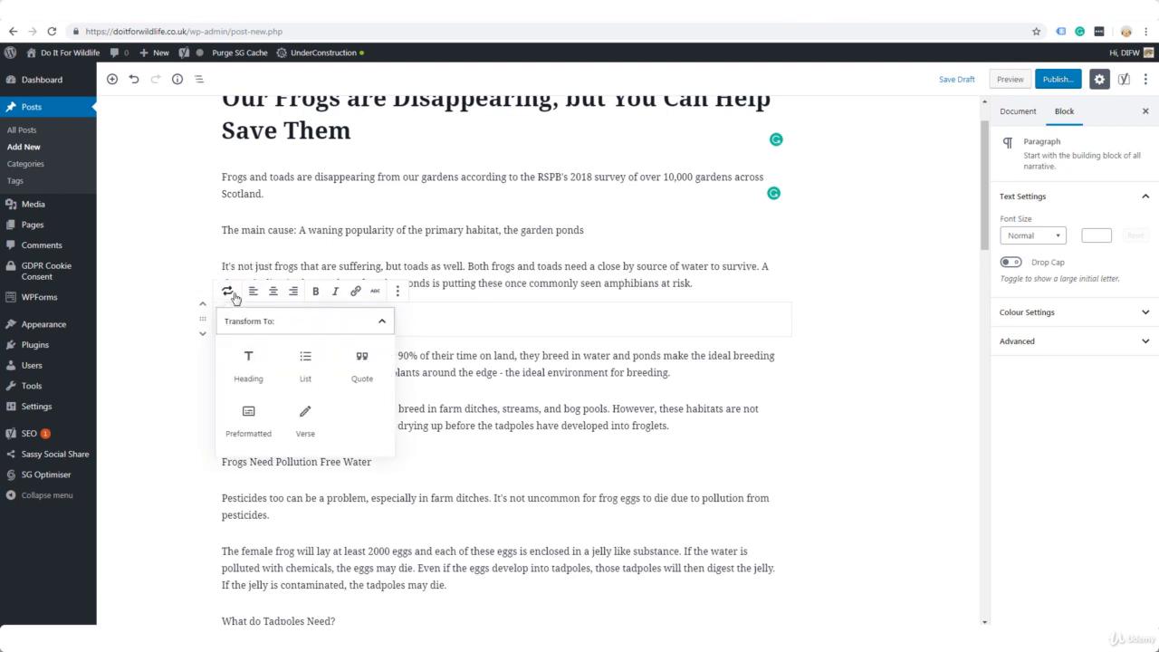
click(249, 356)
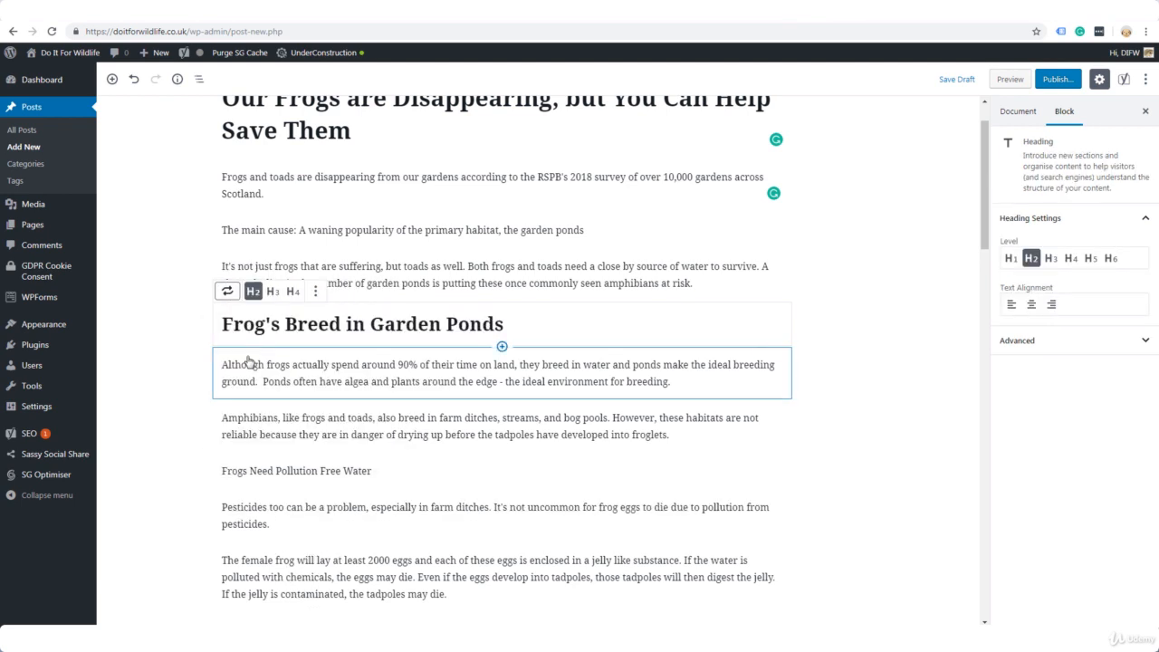
click(292, 293)
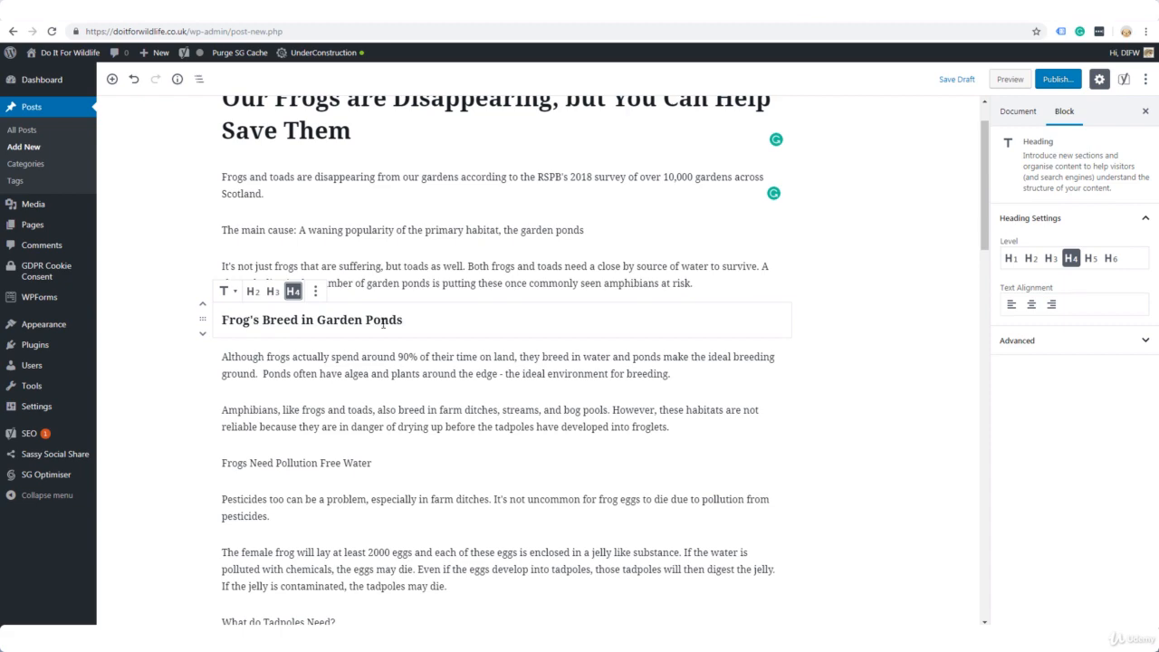
click(836, 344)
- Transform the paragraph "Frogs Need Pollution Free Water" into an H4 heading
scroll(837, 349, down, 3)
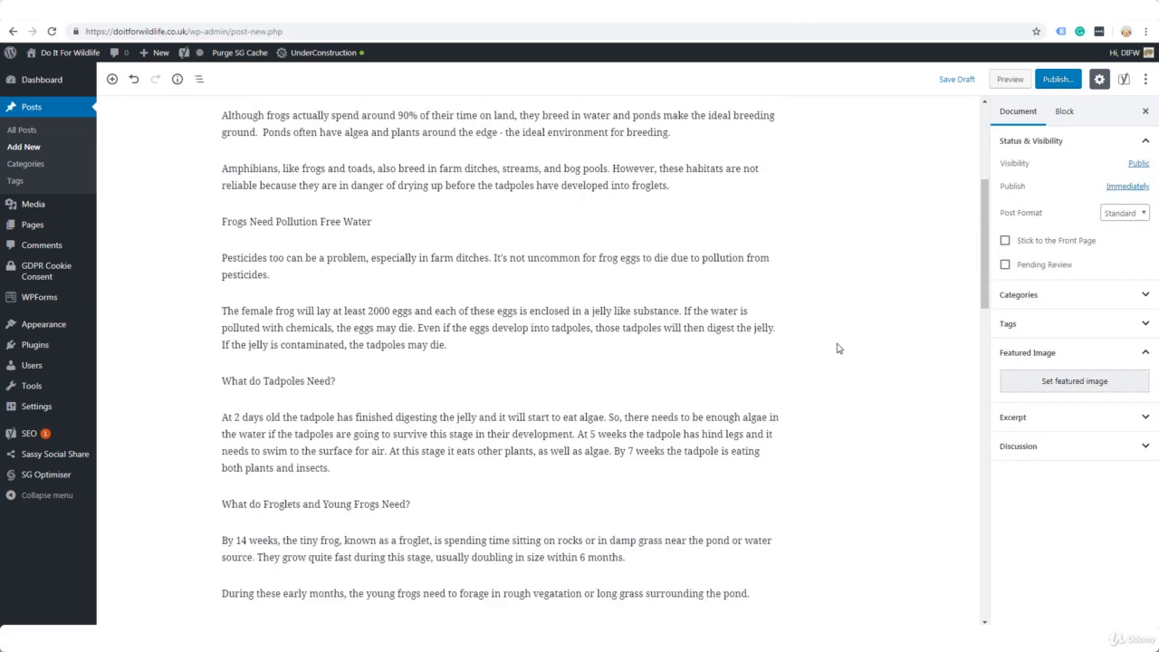
scroll(838, 348, up, 2)
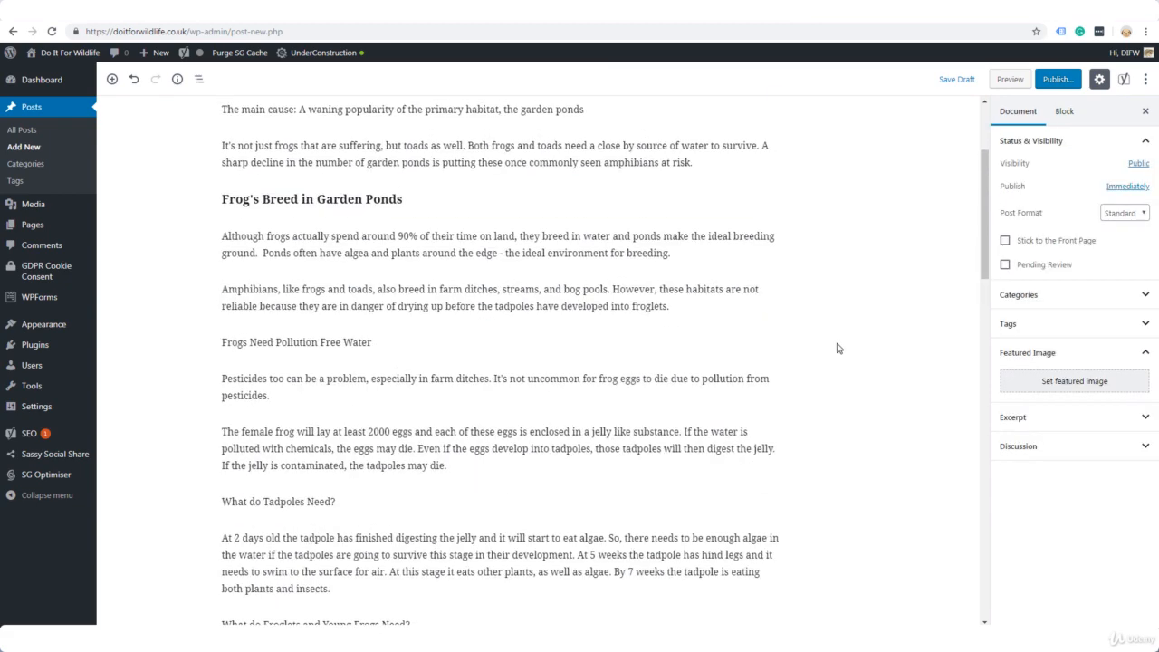
click(275, 343)
click(226, 314)
click(251, 514)
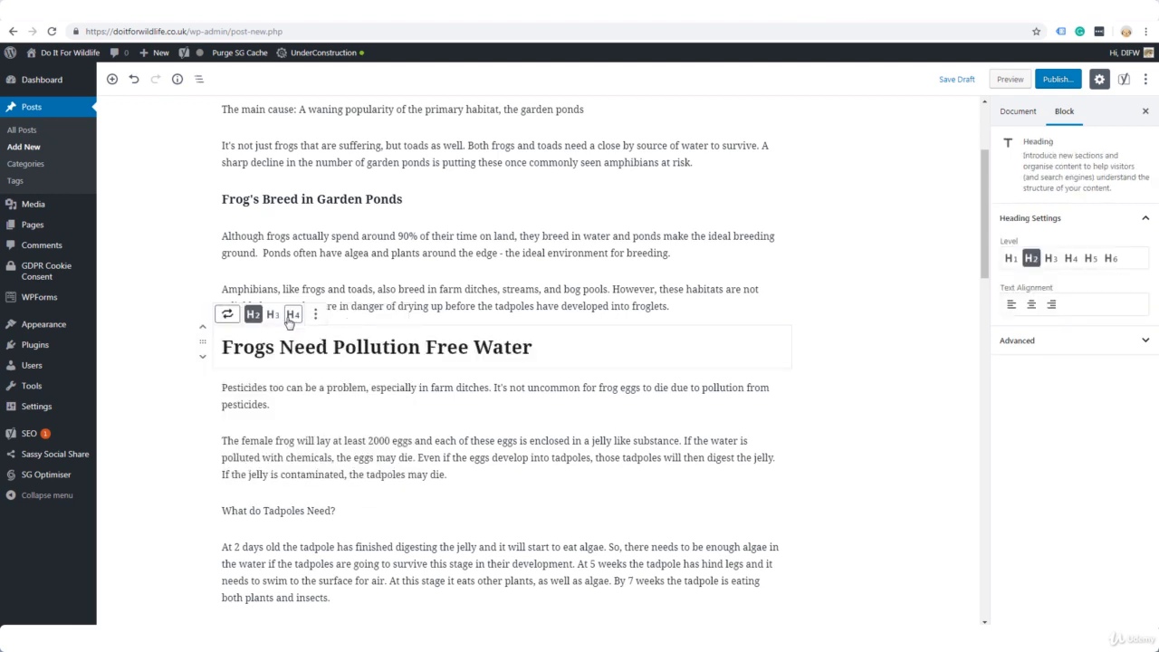
click(293, 314)
click(836, 376)
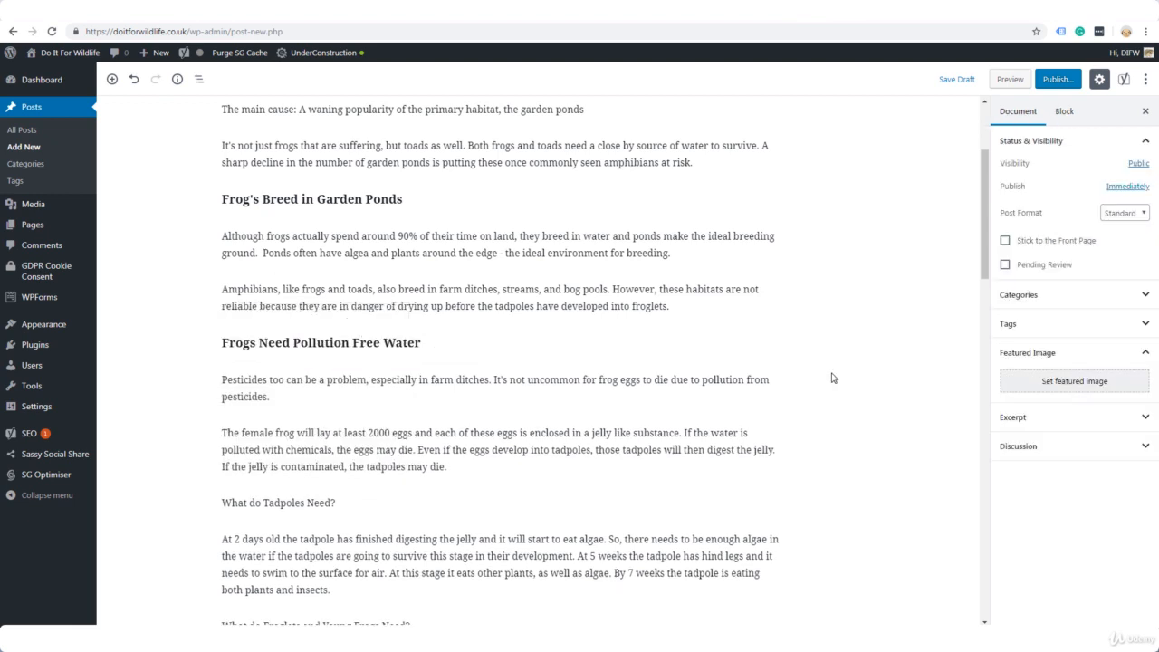
- Transform the remaining subheadings, from "What do Tadpoles Need?" through "Do I need to Feed the Frogs or the Tadpoles?", into H4 headings
scroll(836, 376, down, 3)
click(231, 322)
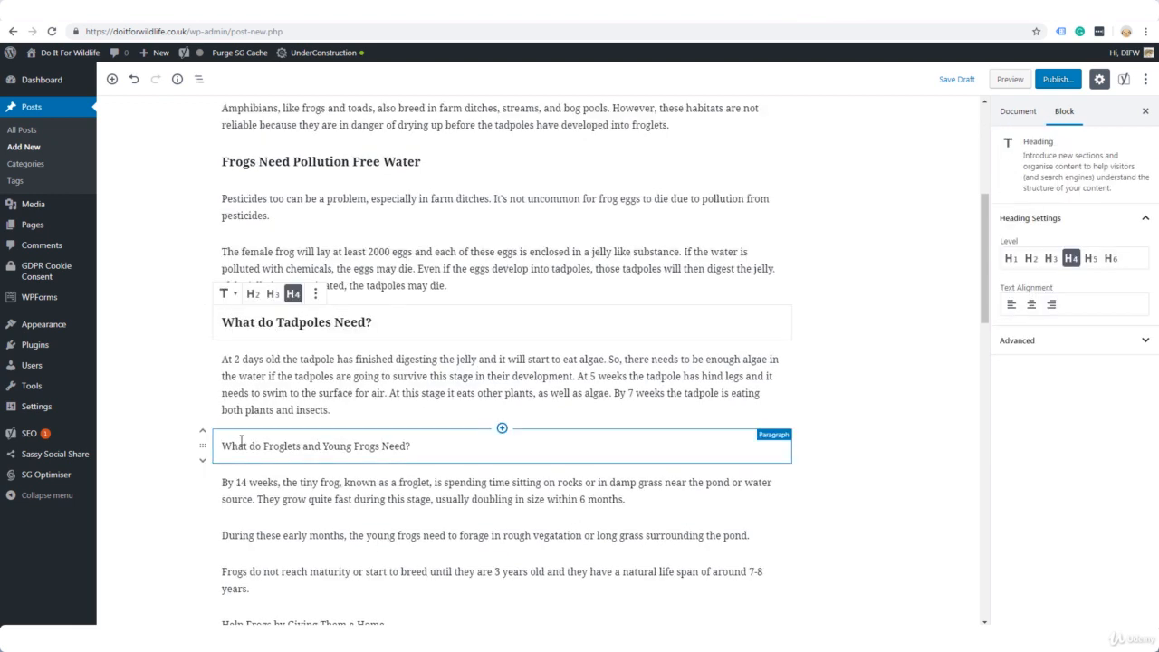
click(235, 444)
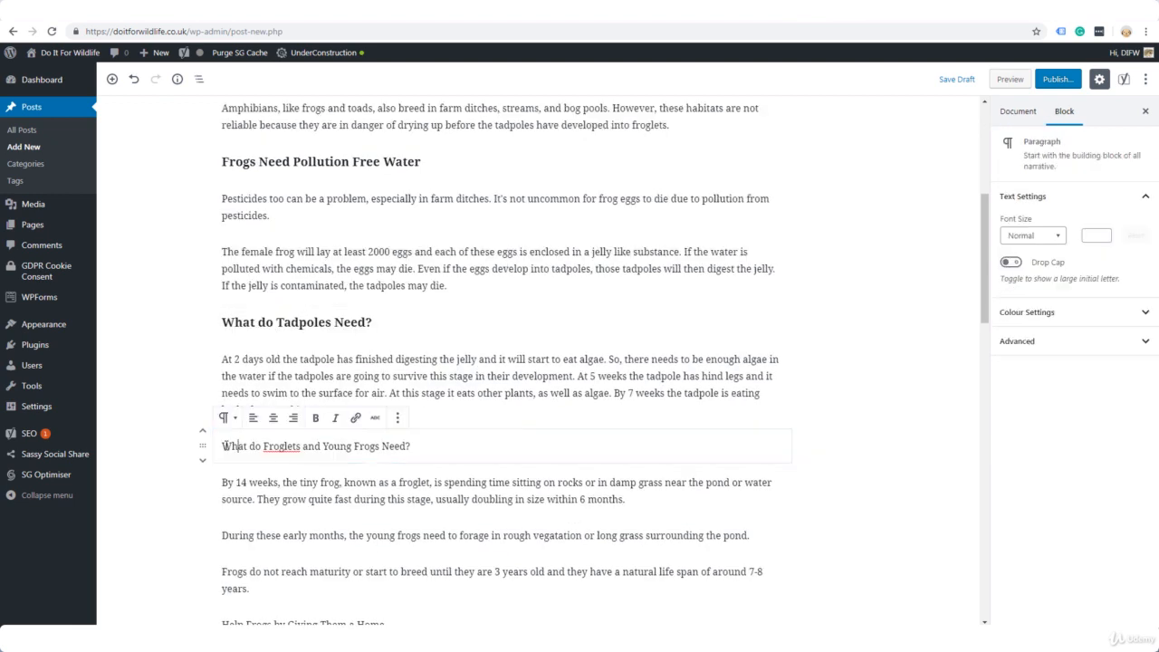
drag(982, 295, 978, 365)
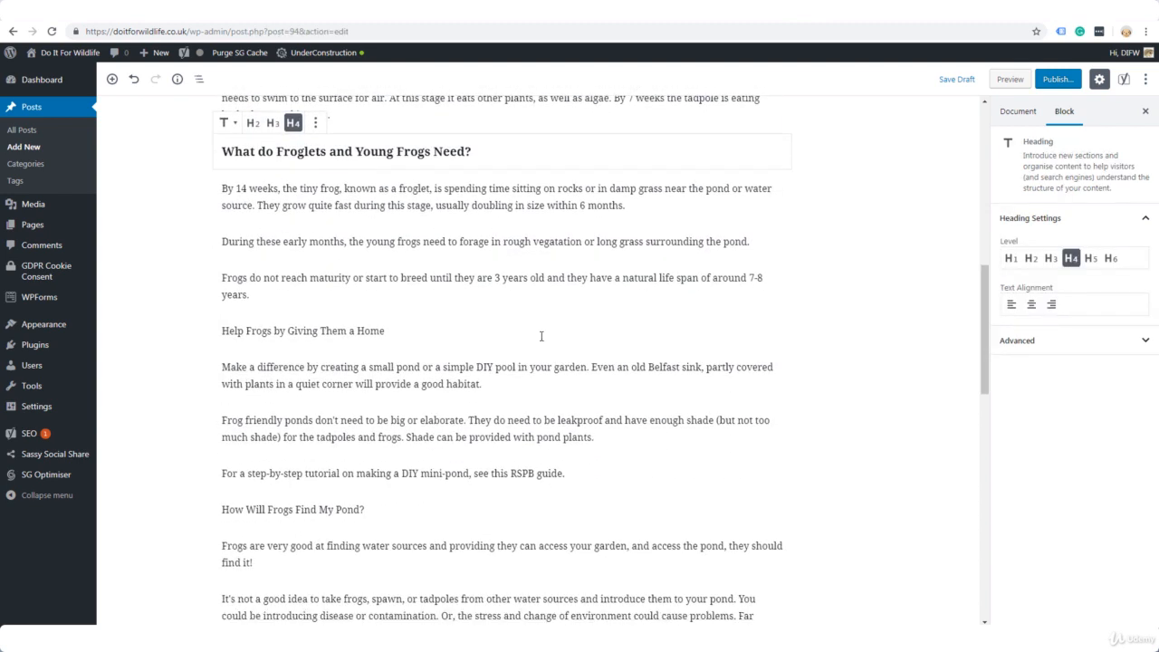
click(239, 330)
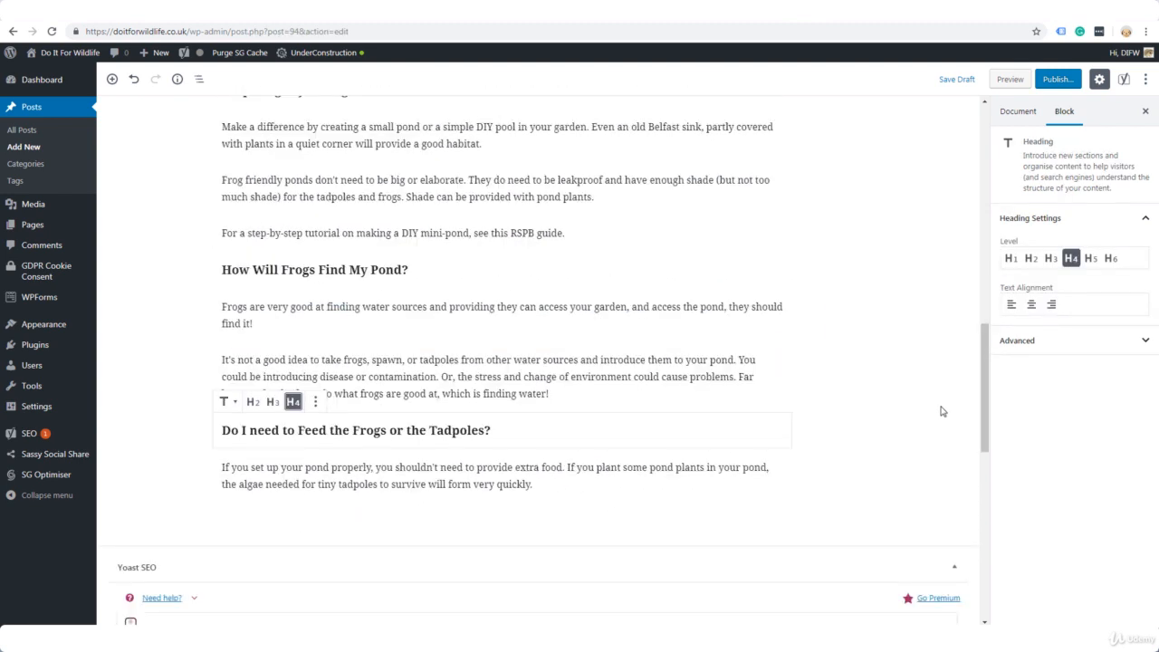
- Add a new category named Amphibians to the post in its document settings
drag(981, 387, 969, 169)
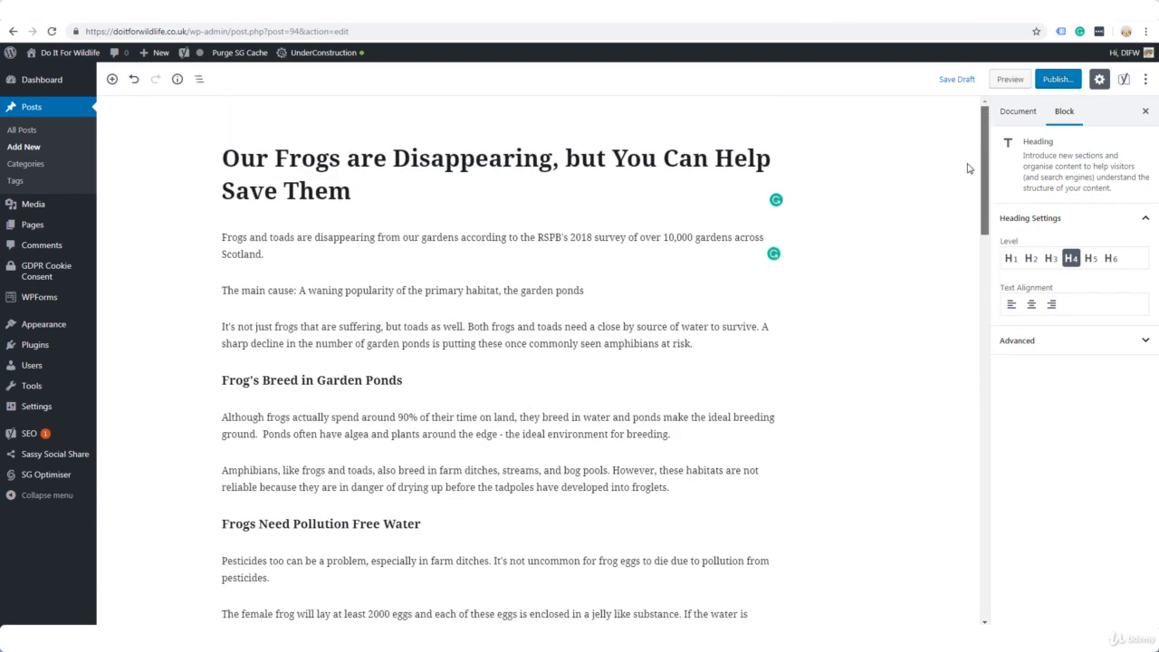
click(1021, 115)
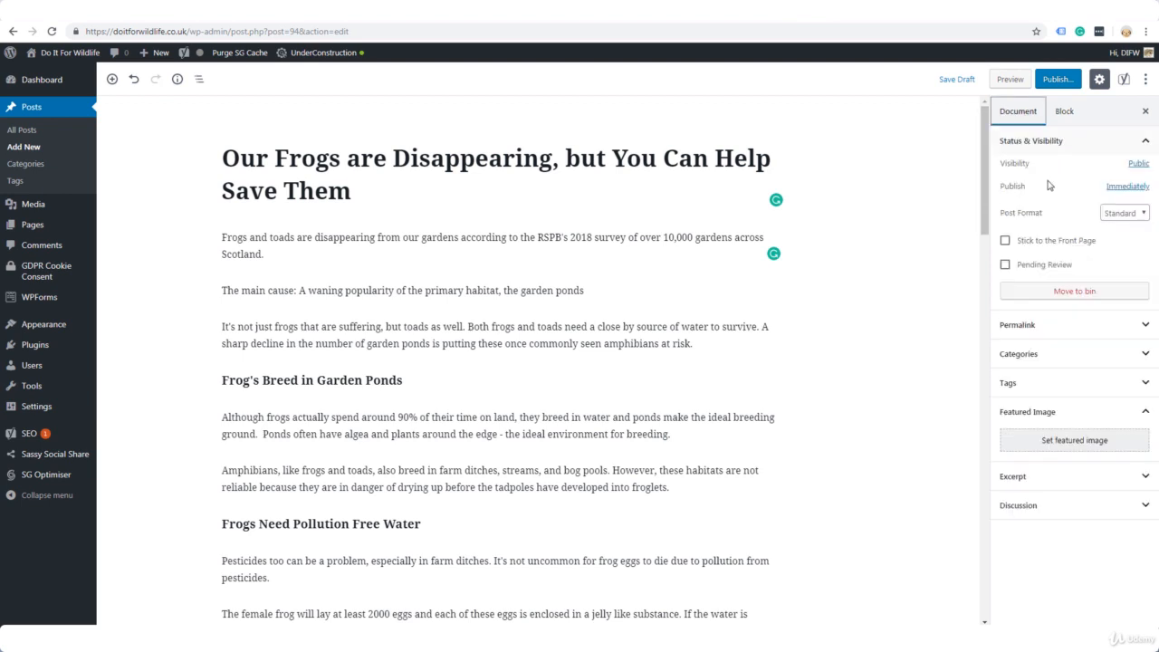
click(1129, 360)
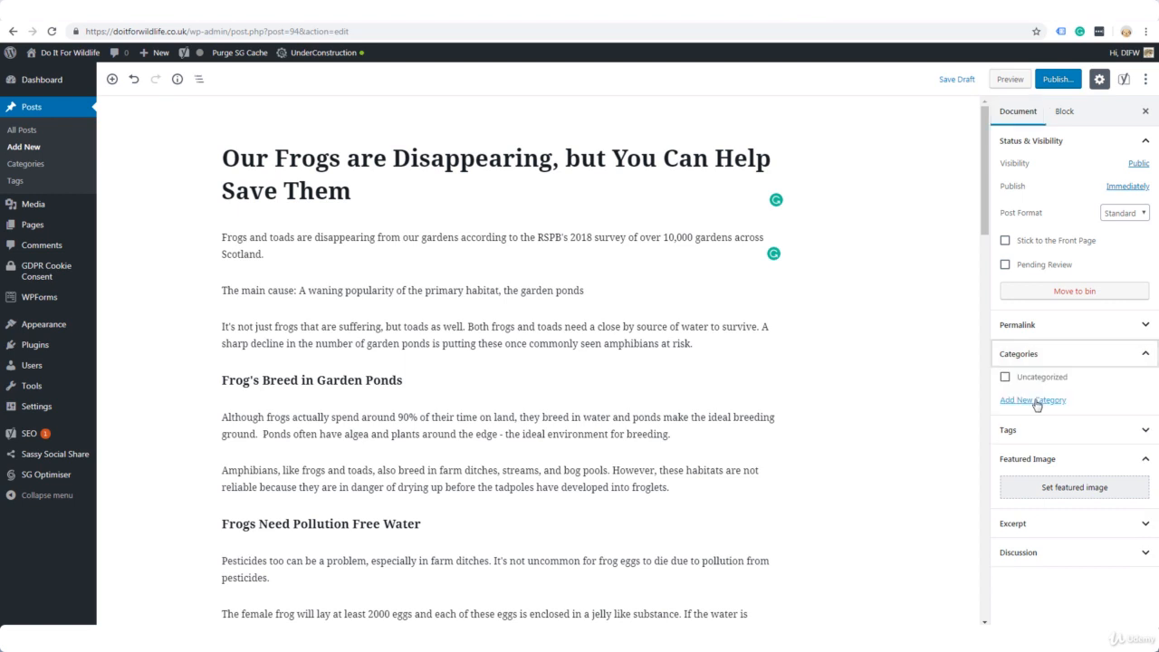
click(1034, 400)
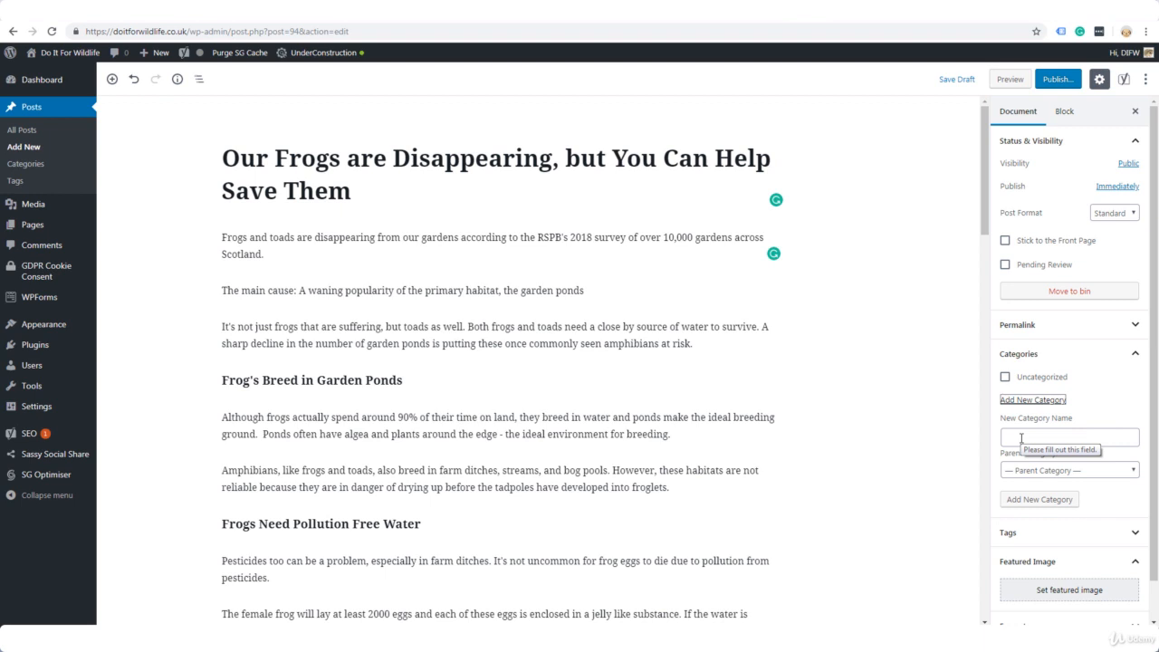
click(1038, 499)
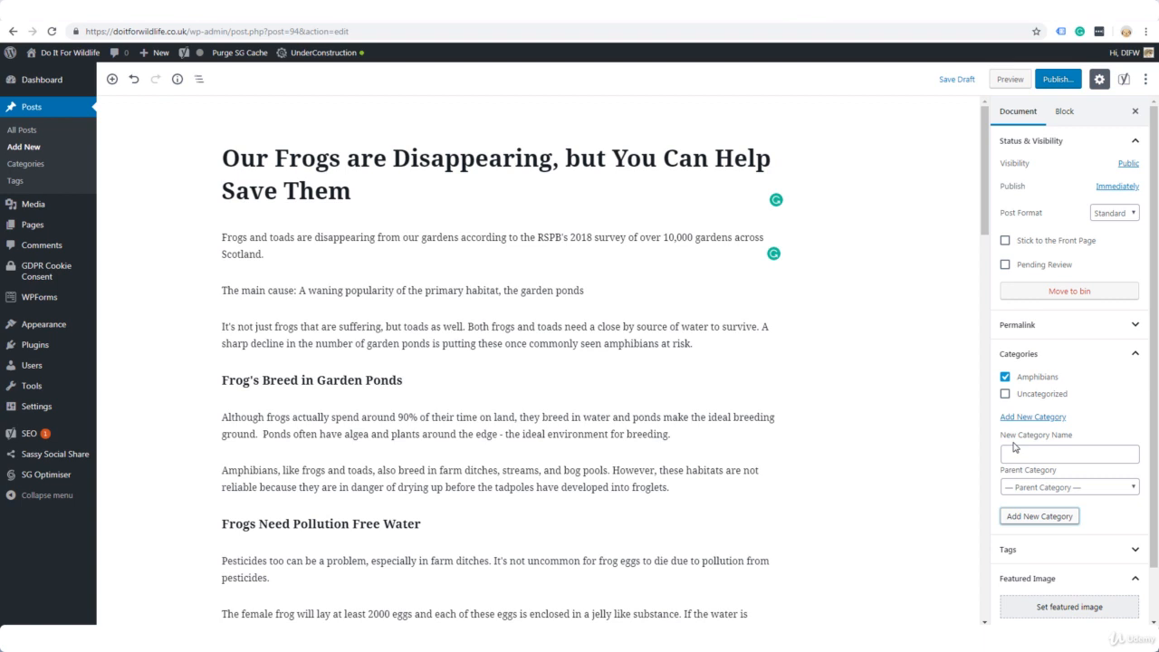
- Add a second new category named Gardens to the post and check the primary category choices, keeping Amphibians
click(1014, 453)
text(Gardens)
click(1040, 517)
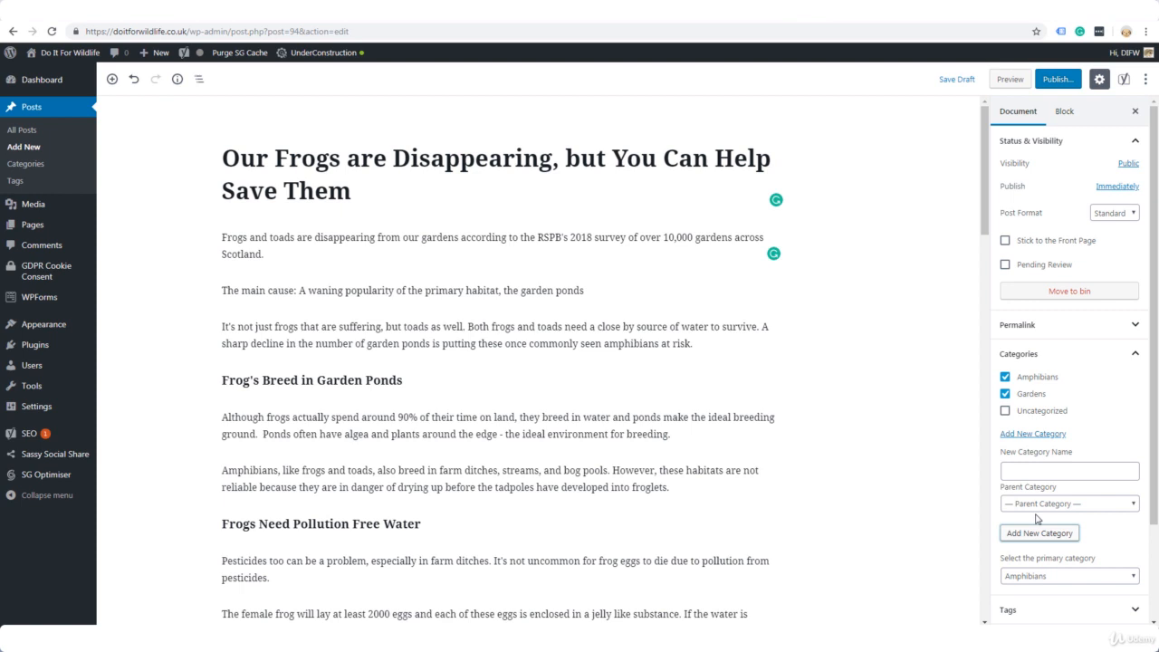
scroll(1036, 518, down, 2)
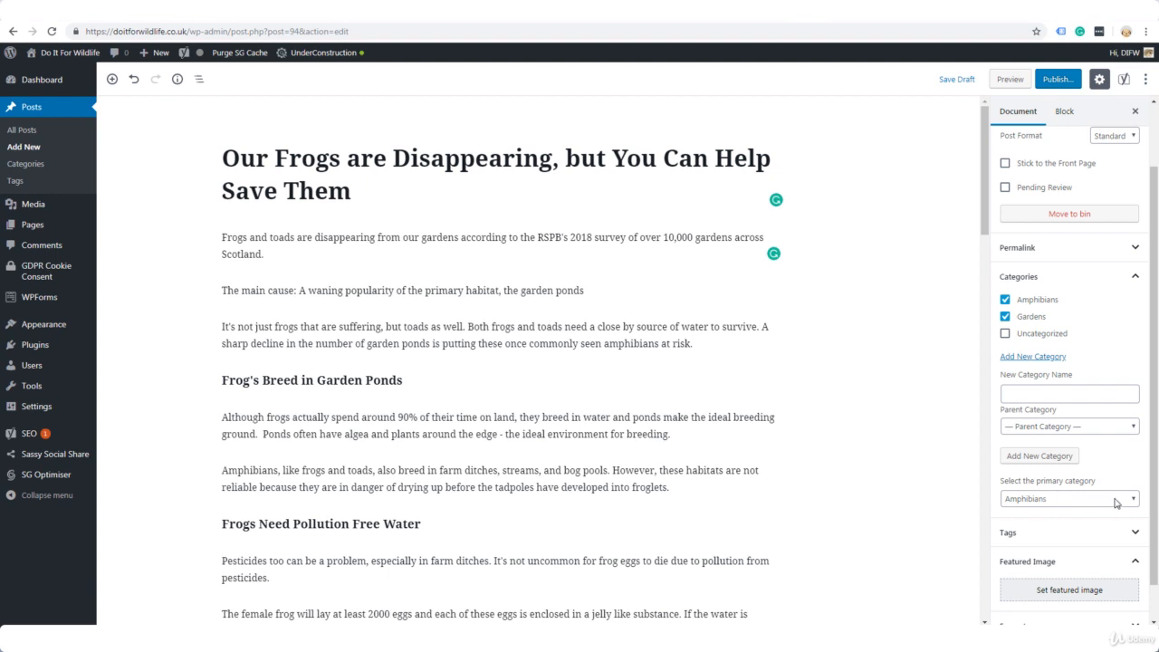
click(1039, 500)
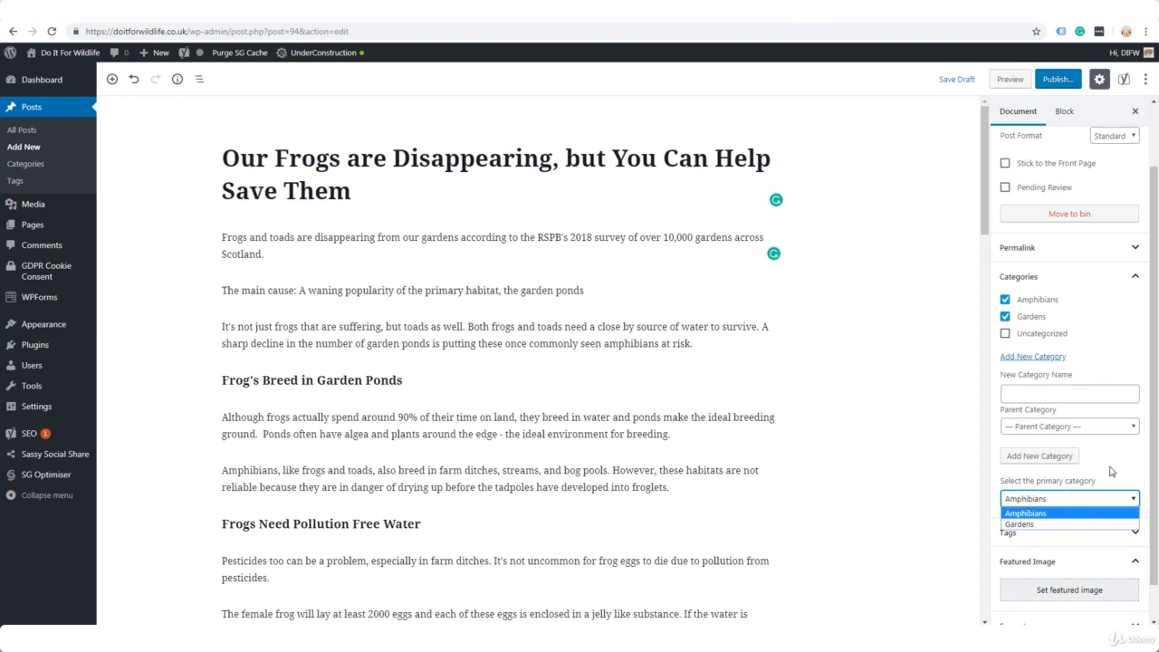
- Add the tags frogs, amphibians and pond to the post
scroll(1132, 495, down, 2)
click(1134, 495)
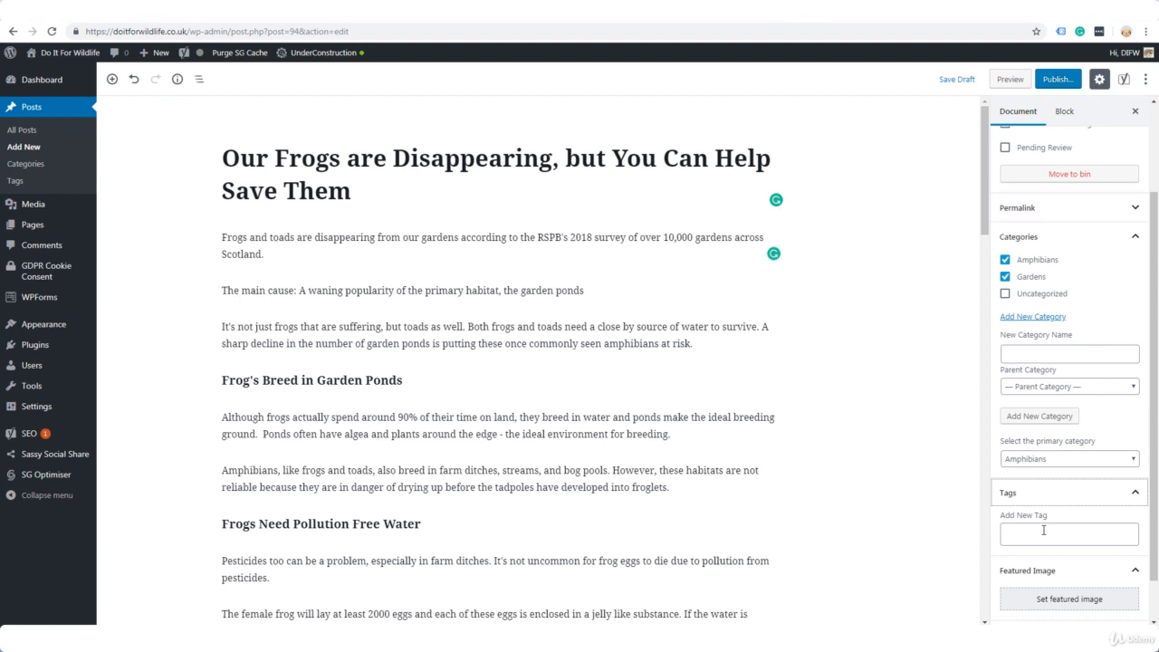
click(1043, 533)
text(frogs)
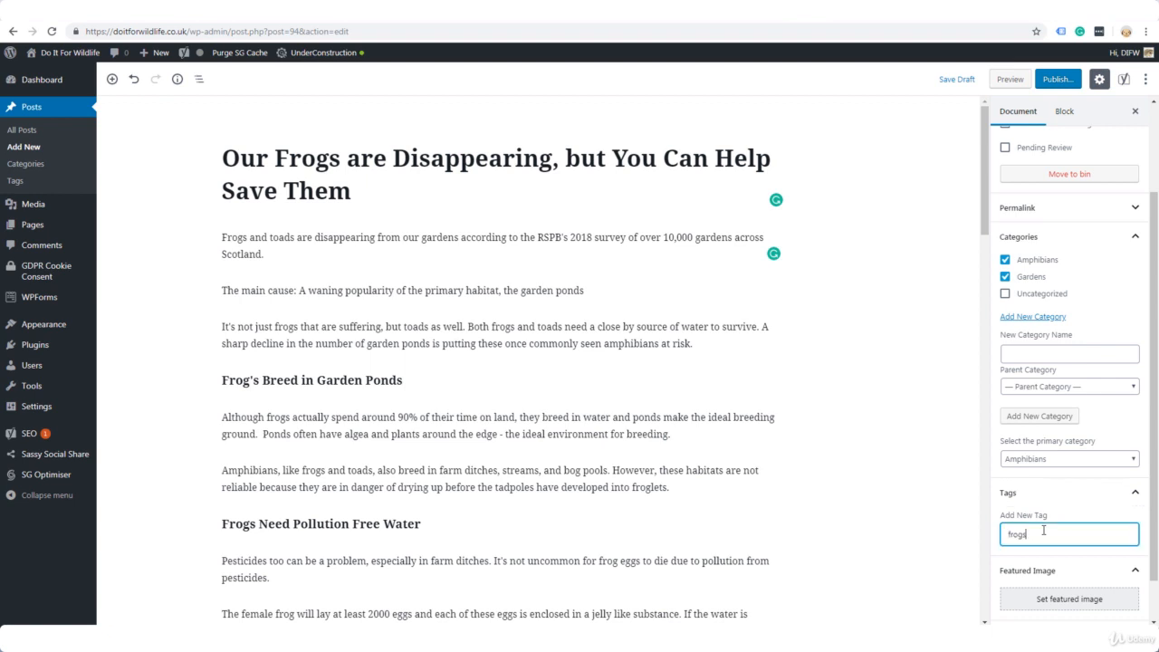
key(Return)
text(amphibians)
key(Return)
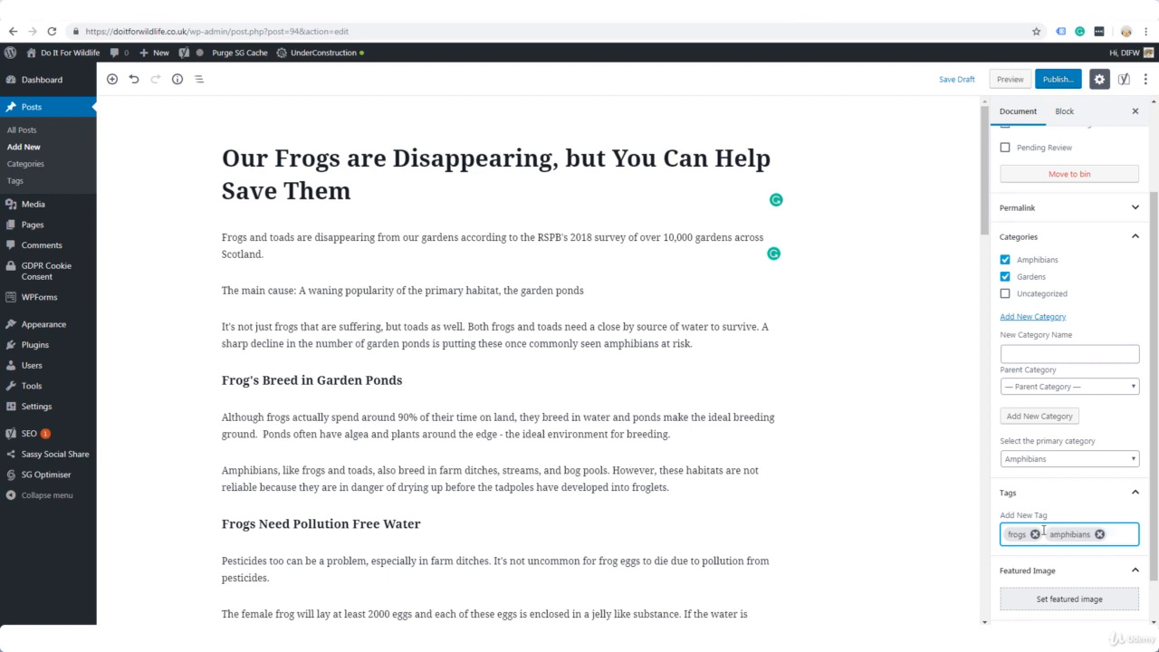
text(pond)
key(Return)
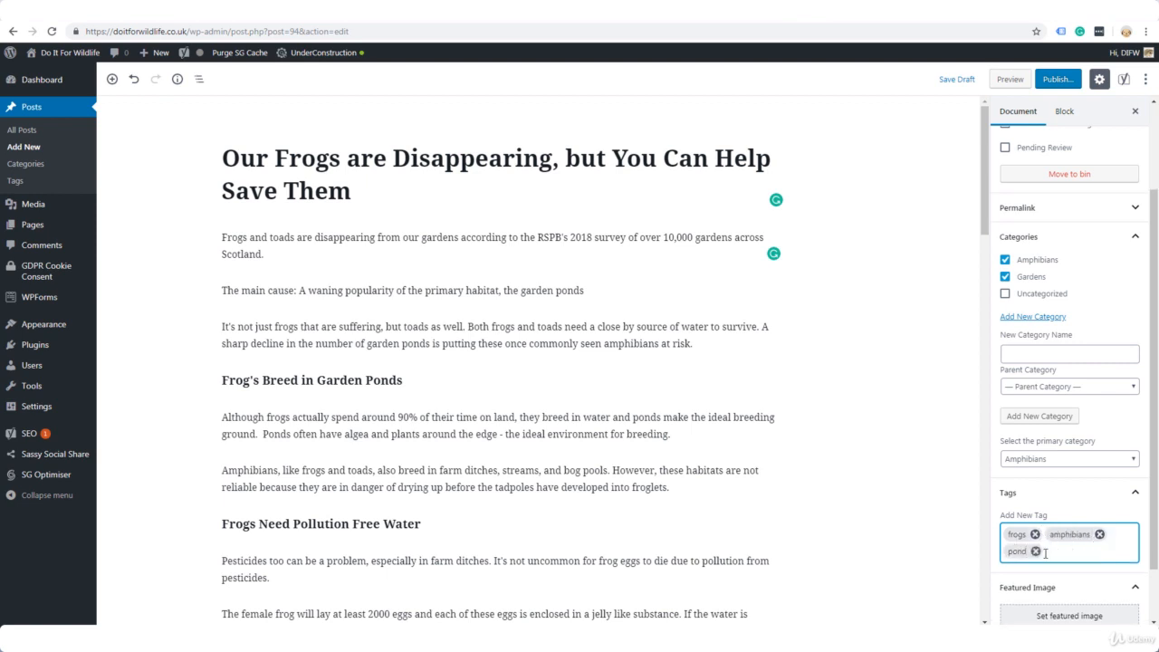
- Set common-frog-in-danger.jpg from the media library as the featured image, checking its Pixabay source page before confirming
drag(1154, 497, 1148, 554)
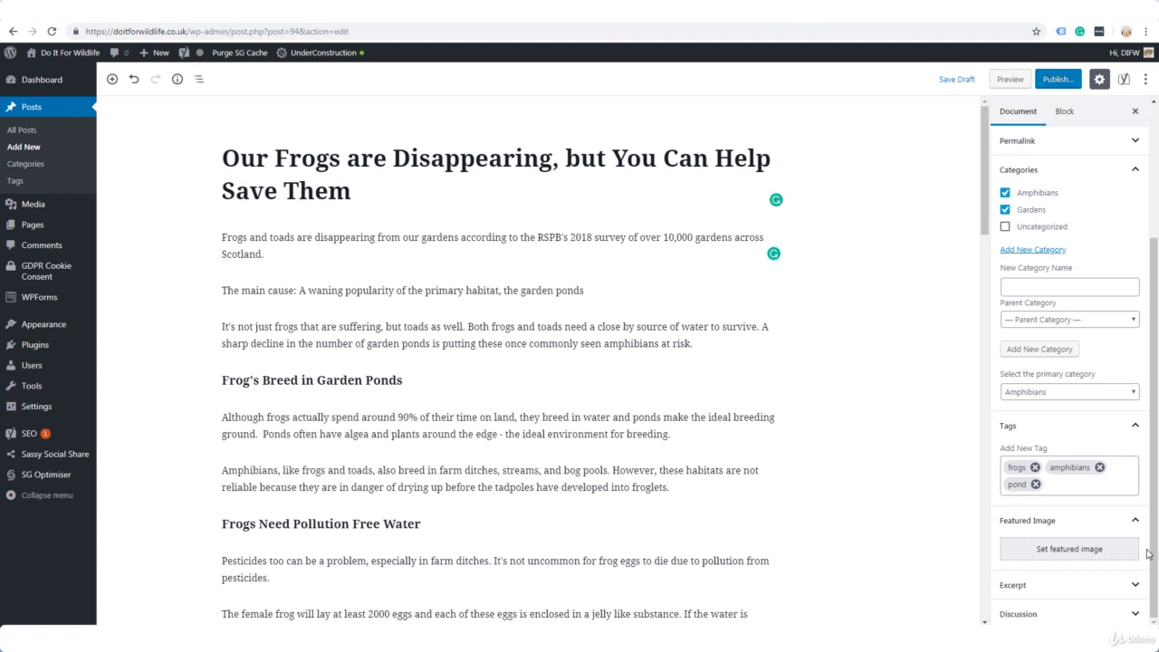
click(1073, 549)
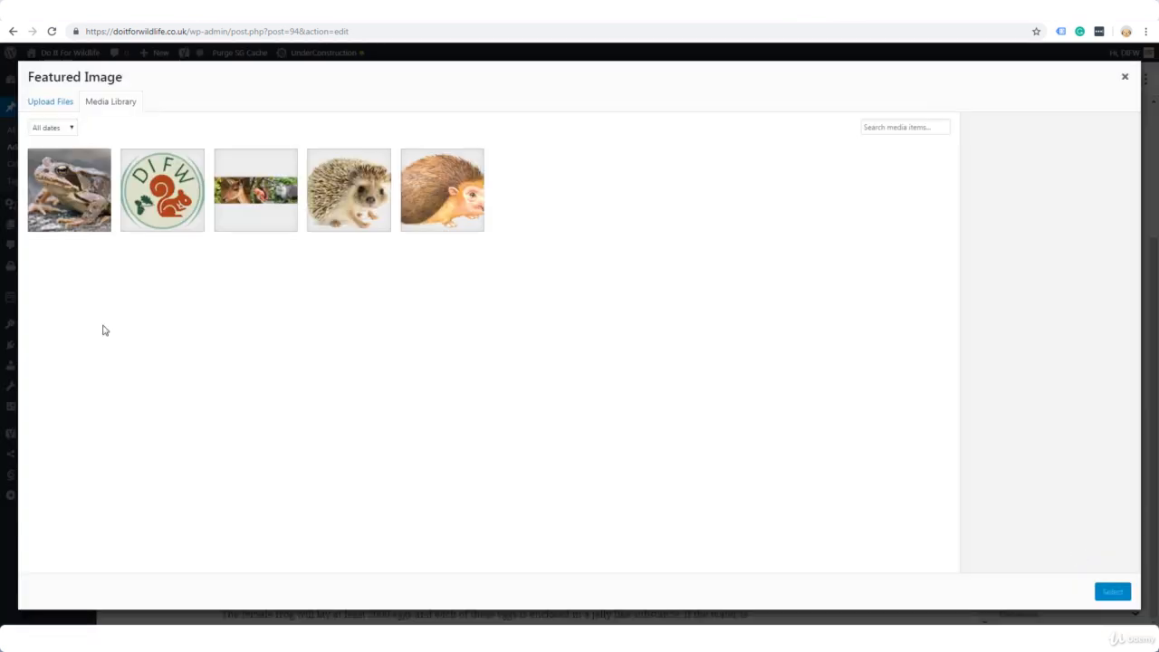
click(62, 194)
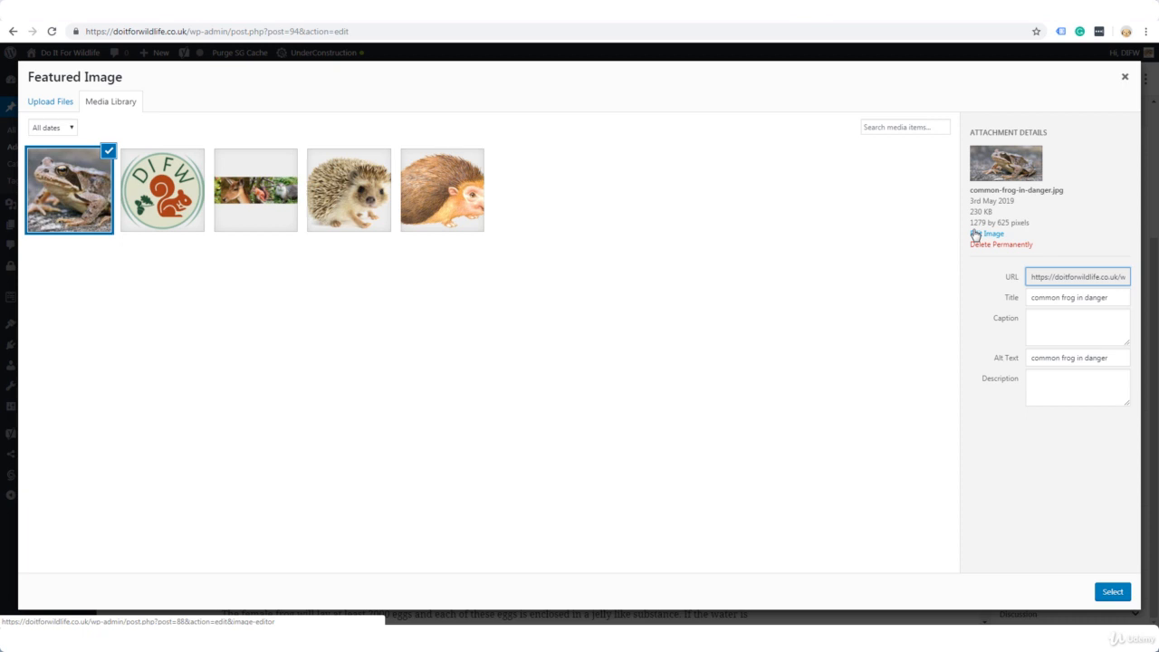
click(1035, 22)
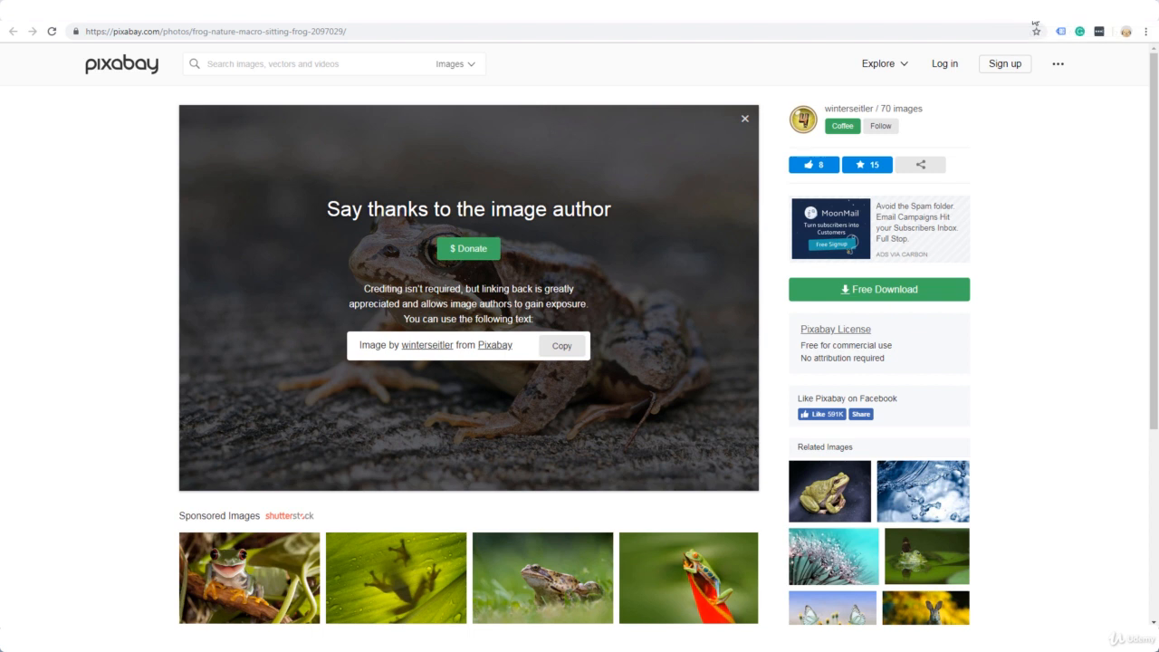
click(885, 292)
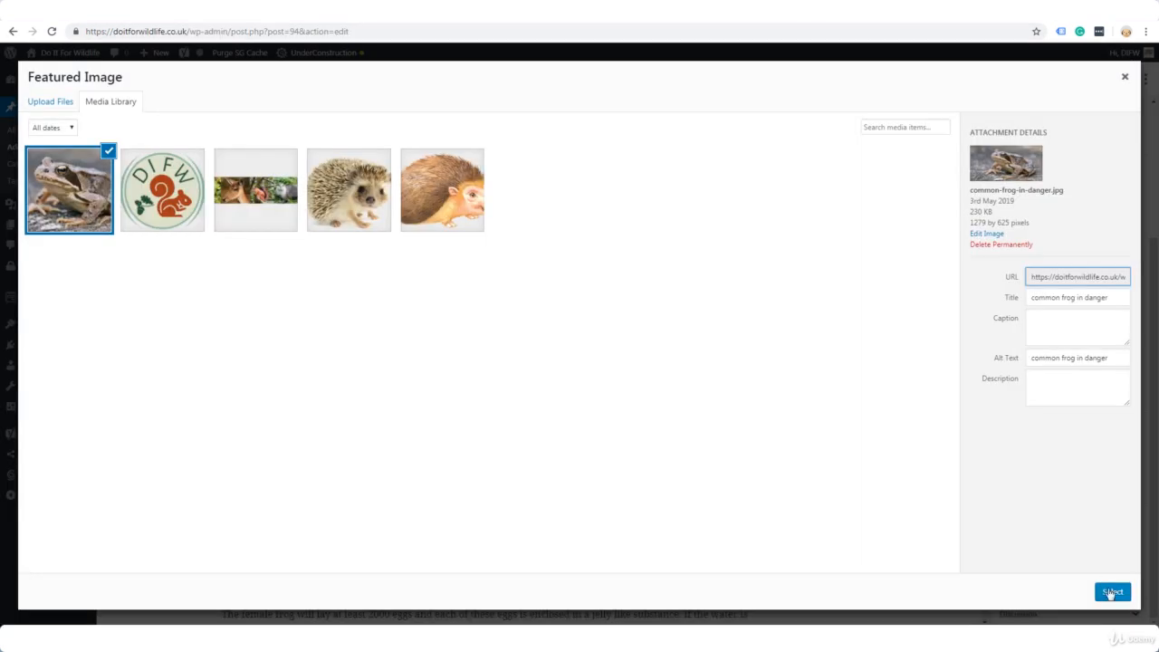
click(1112, 593)
- Insert an image block below the heading "Help Frogs by Giving Them a Home" and upload the photo of a frog in pond water
scroll(978, 302, down, 3)
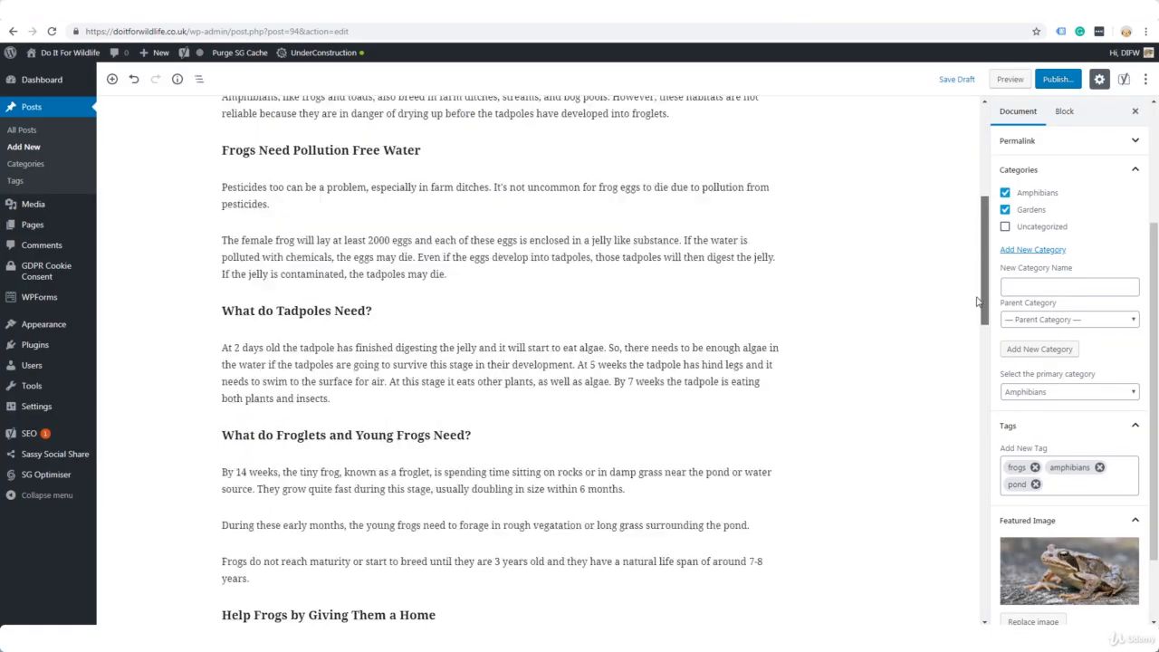
scroll(978, 302, down, 8)
scroll(984, 351, up, 5)
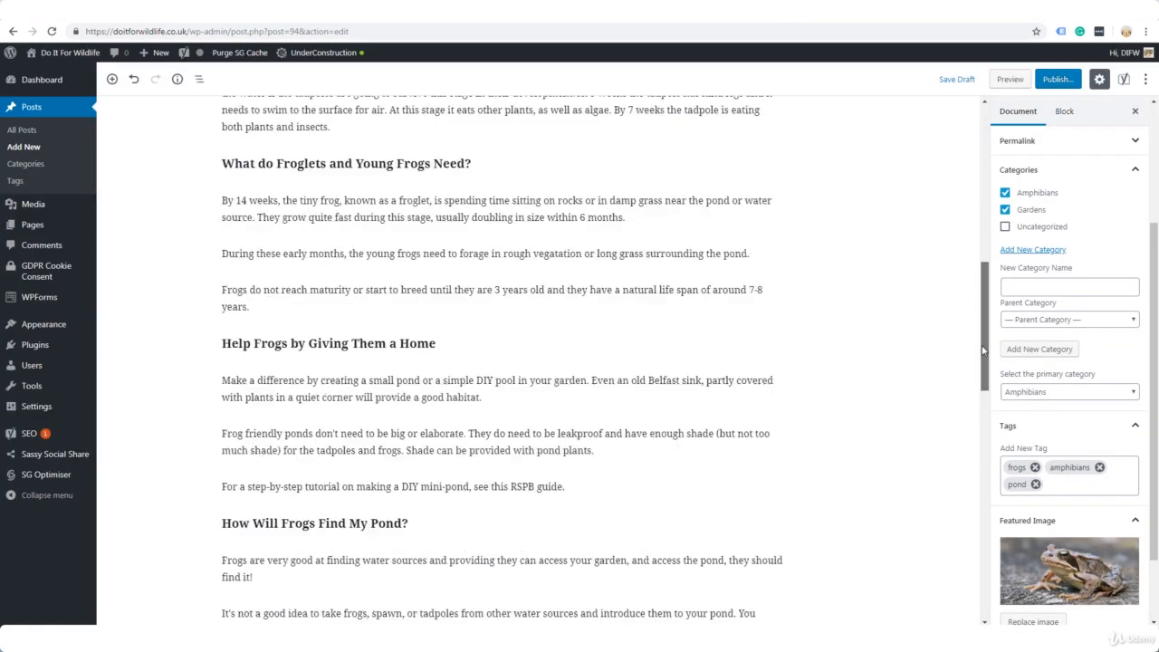
drag(983, 351, 984, 390)
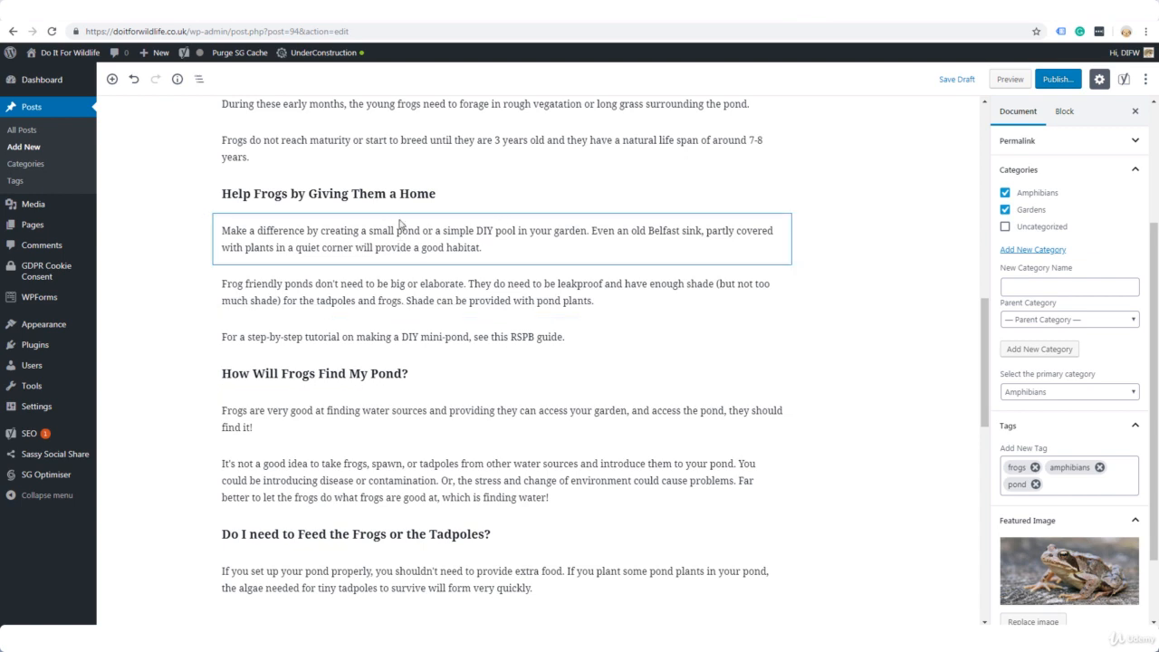
click(262, 190)
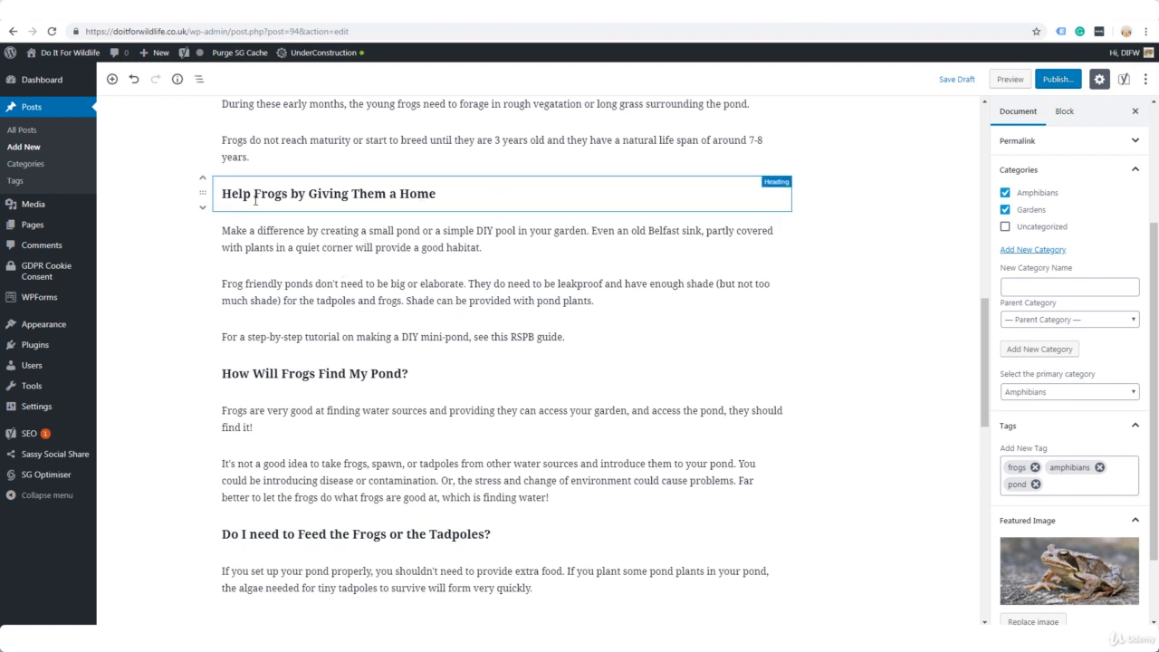
mouse_move(440, 217)
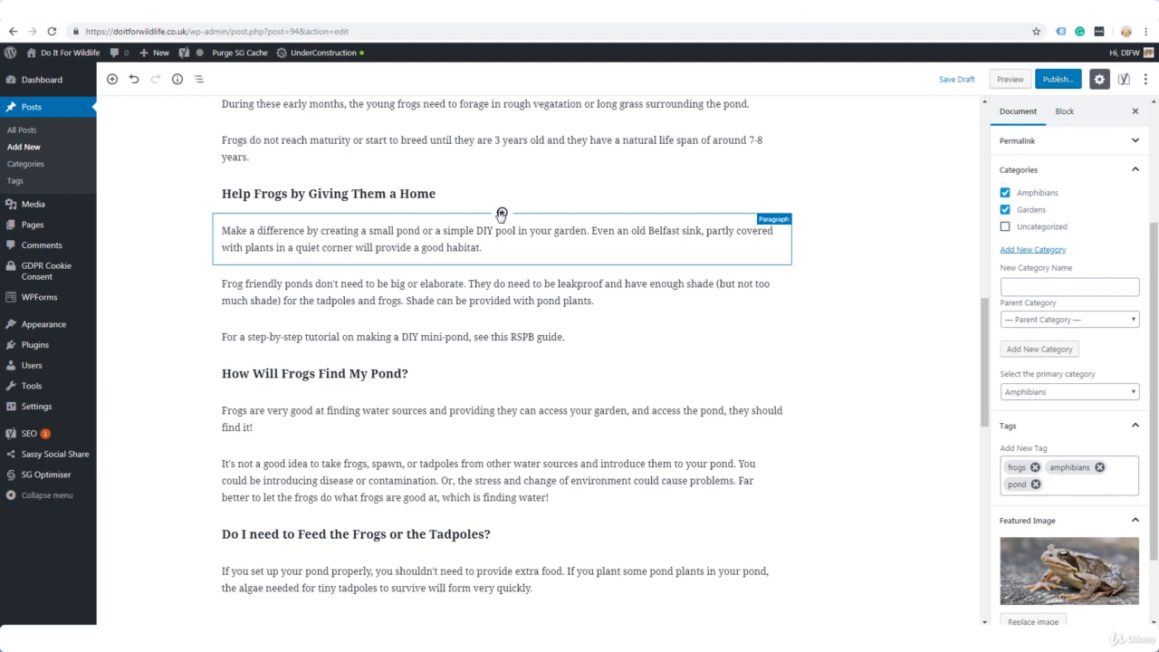
click(502, 214)
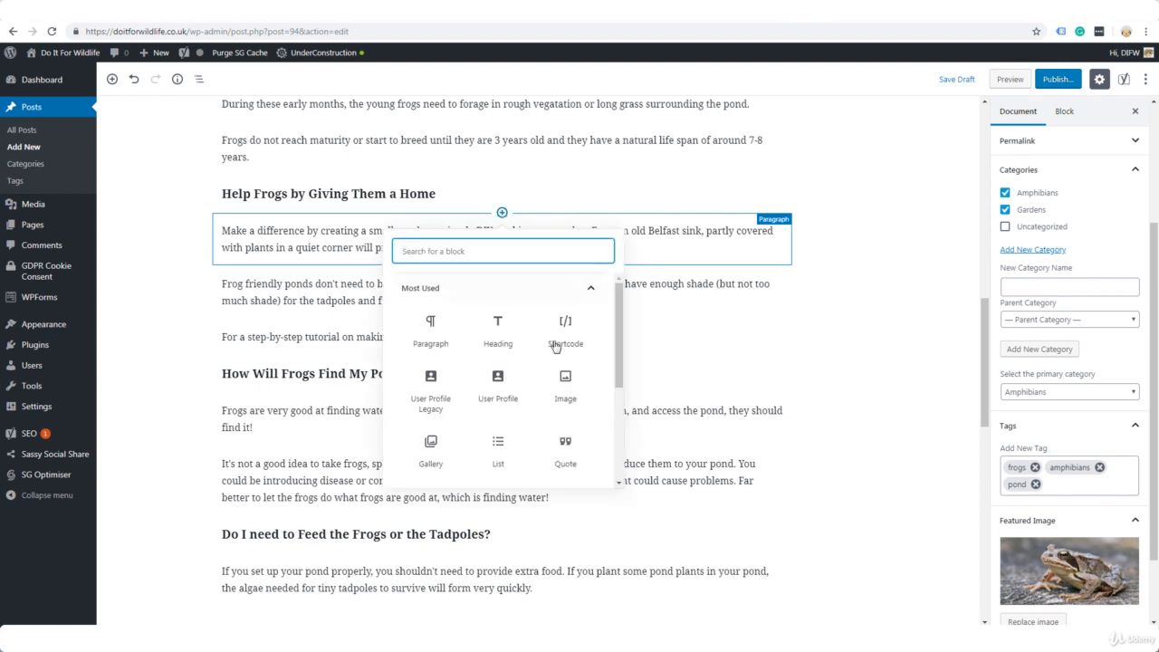
click(565, 378)
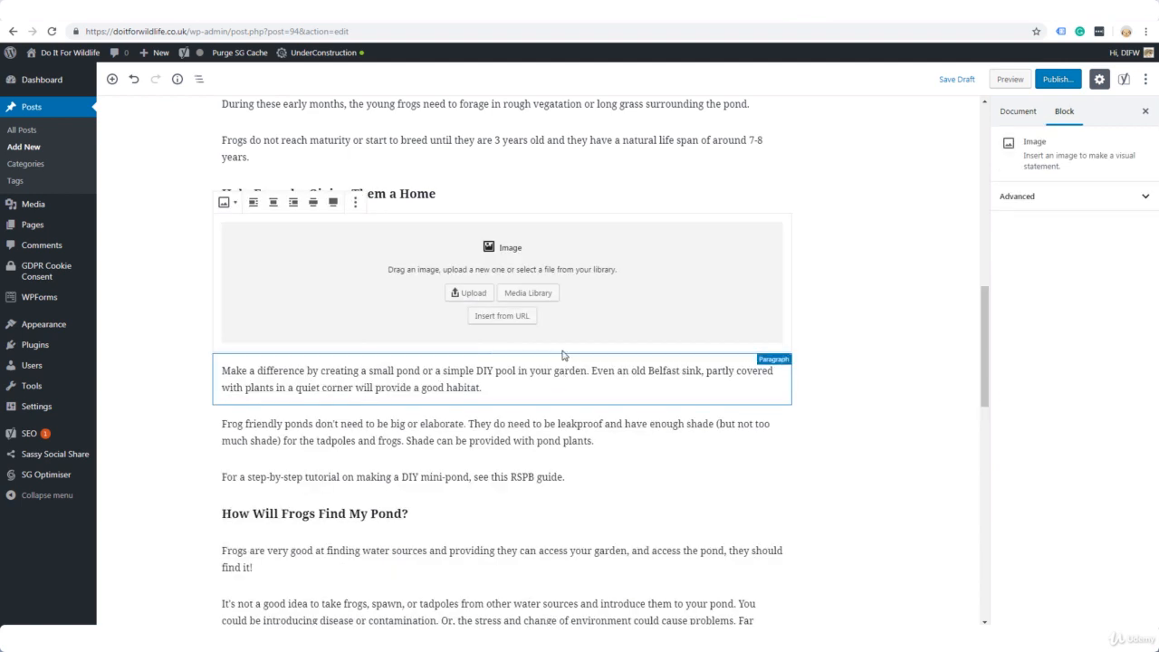
click(472, 294)
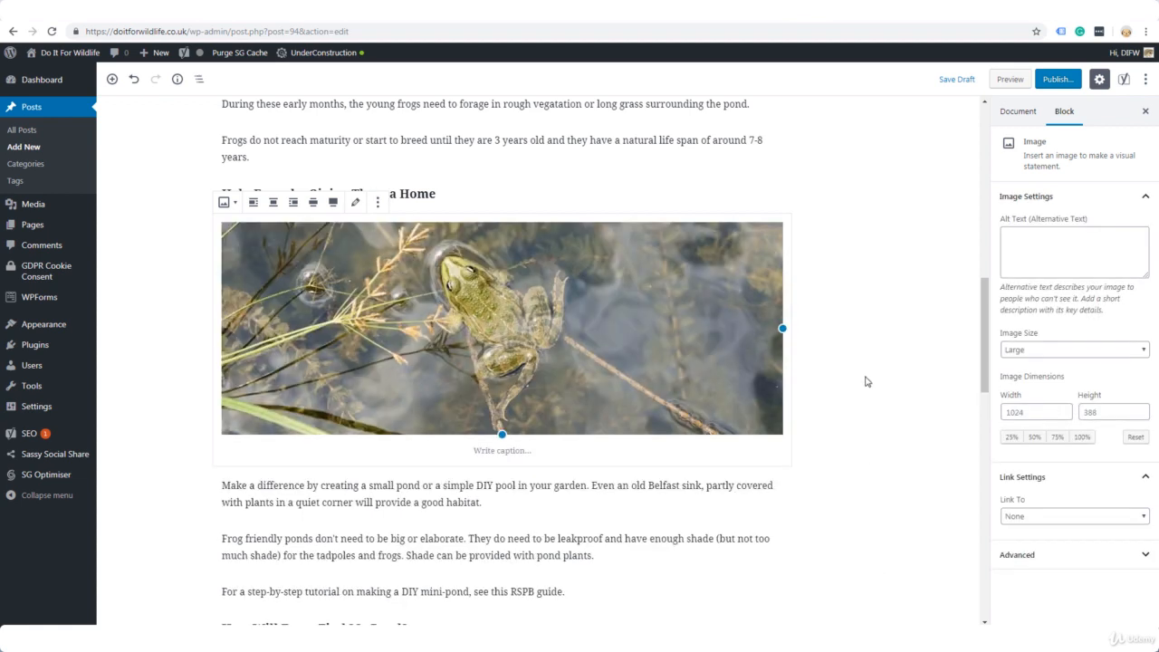
click(865, 381)
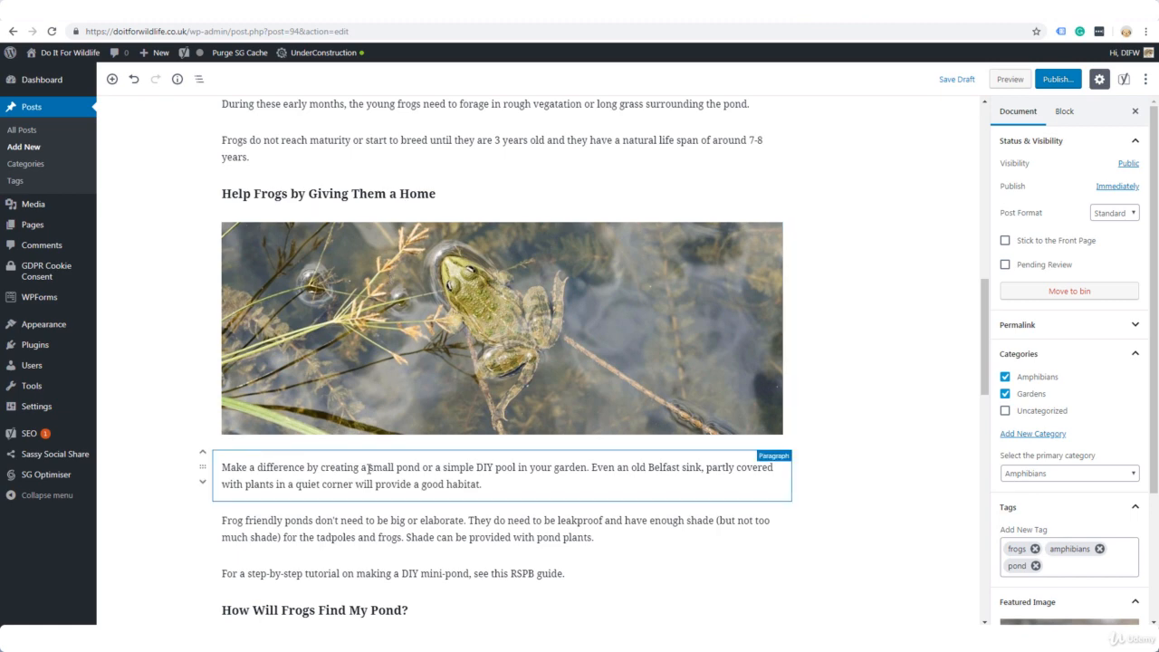
- Correct the misspelled "algea" to "algae" in the first paragraph under "Frog's Breed in Garden Ponds" using the Grammarly suggestion
scroll(865, 315, up, 9)
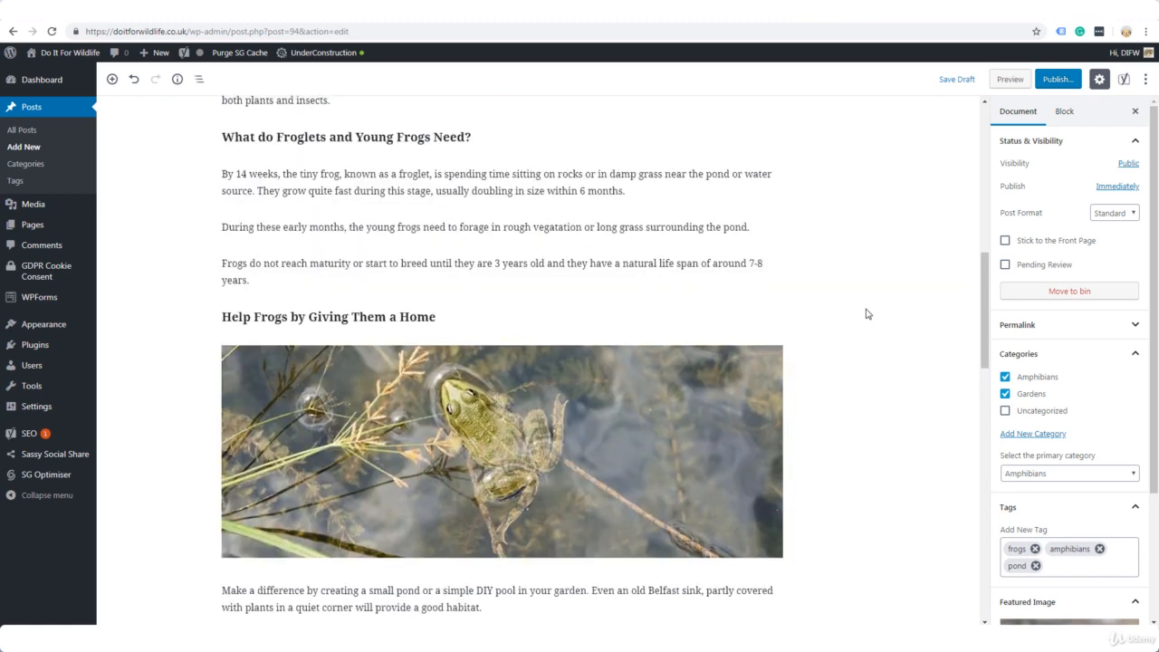
scroll(815, 299, down, 1)
click(741, 280)
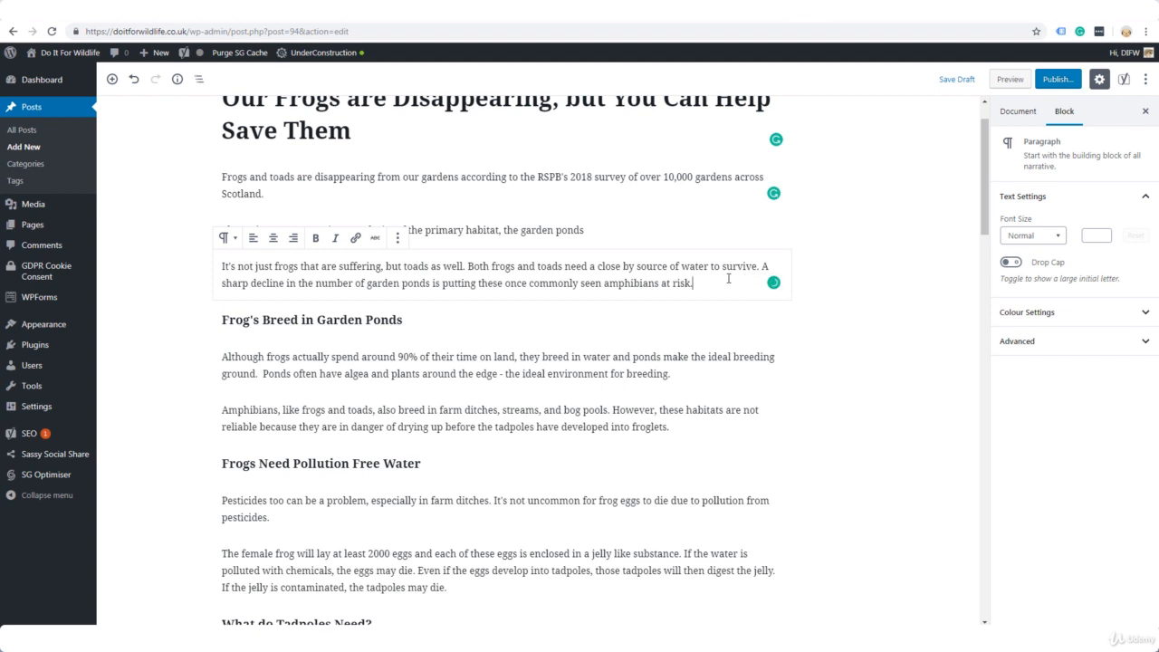
click(737, 367)
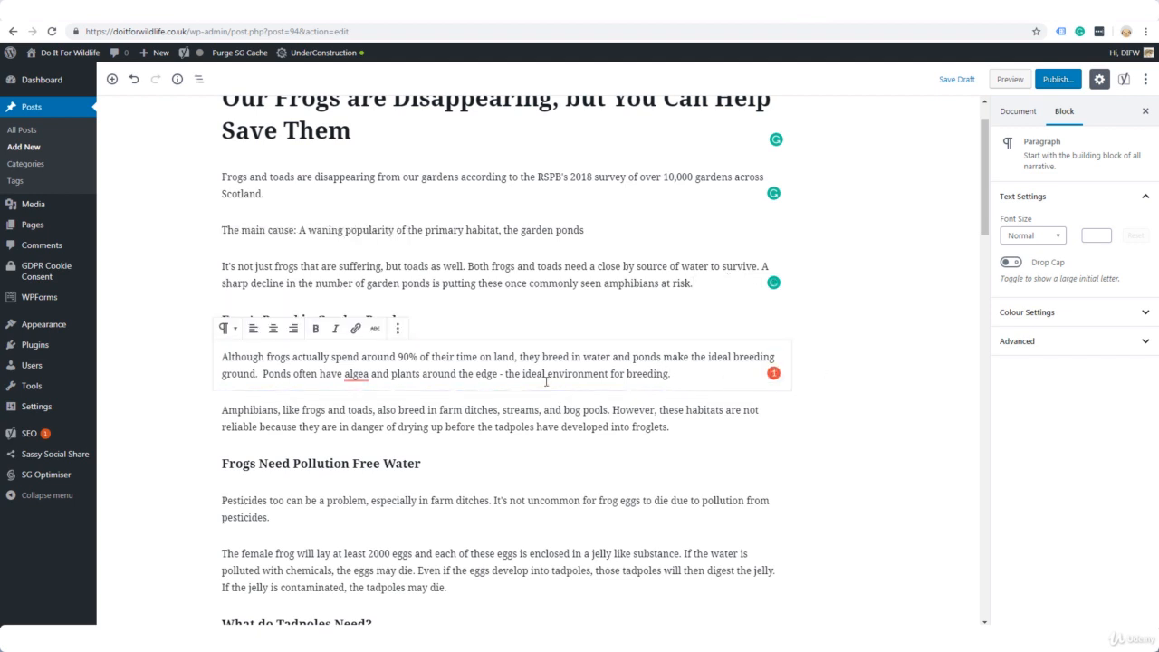
mouse_move(369, 374)
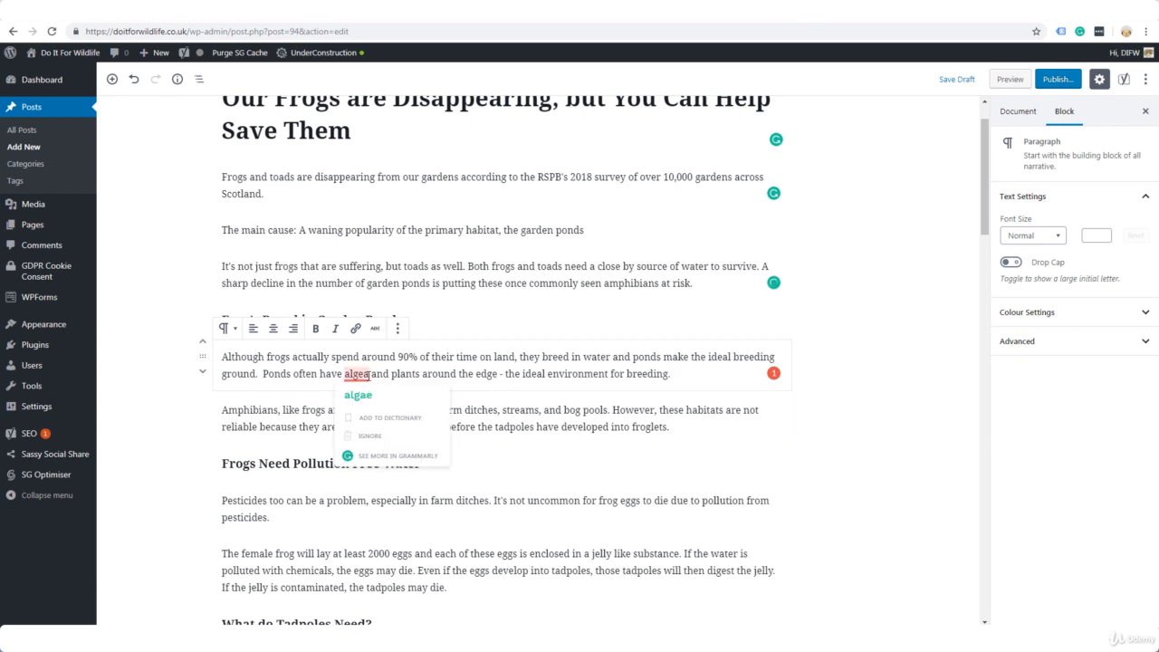
click(359, 394)
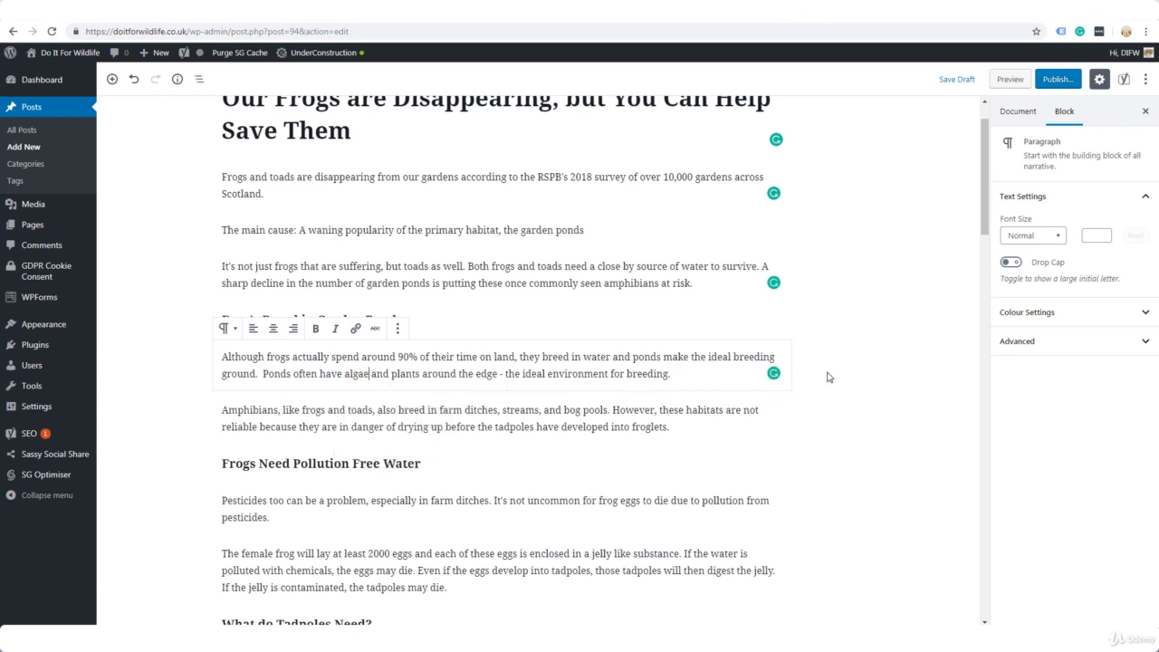
- Accept the Grammarly hyphen suggestion "jelly-like" in the paragraph about the female frog's eggs
click(762, 423)
mouse_move(620, 312)
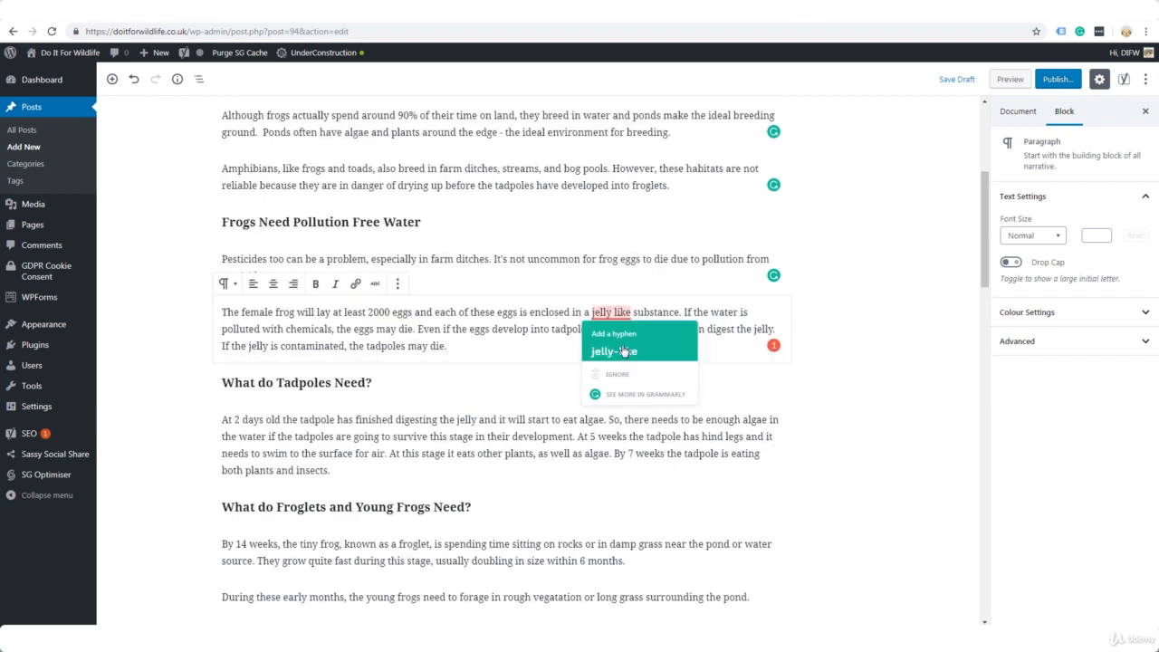
click(614, 352)
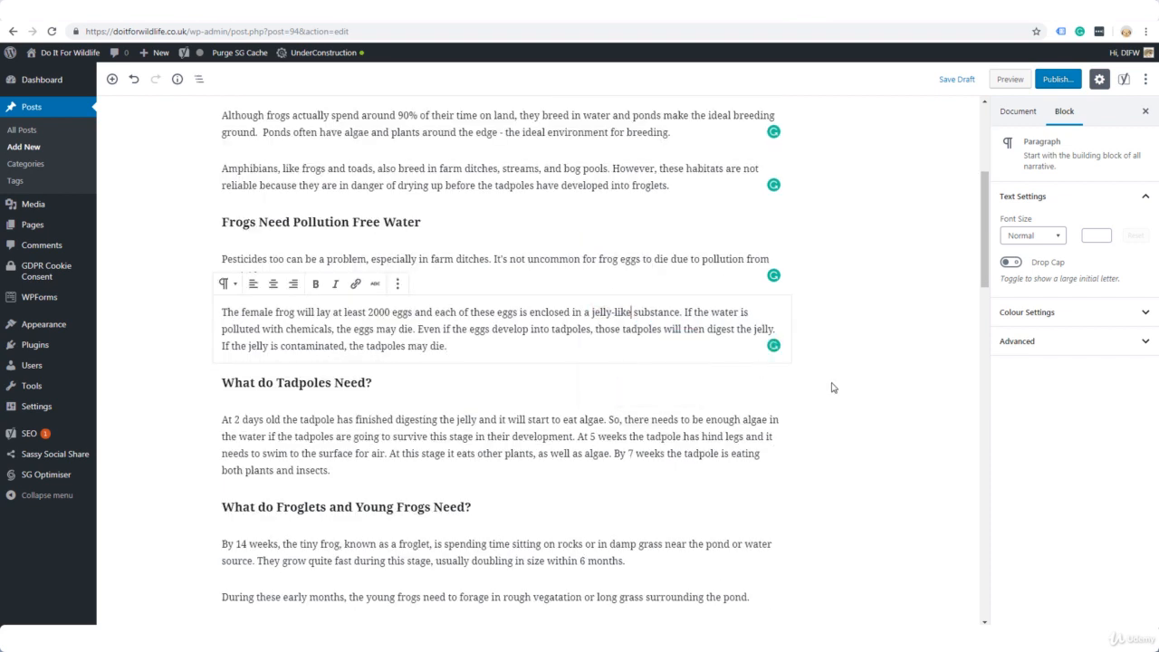
- In the "What do Tadpoles Need?" paragraph, ignore the suggestion for "needs" and add a comma after "At this stage"
scroll(831, 314, down, 2)
click(666, 299)
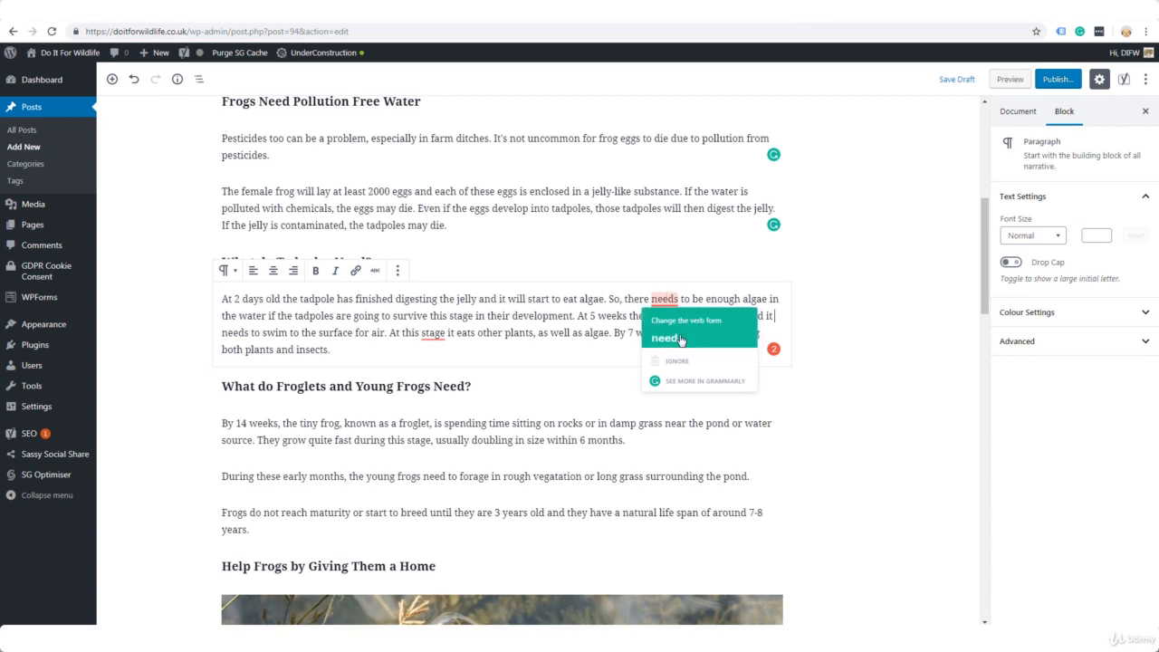
click(659, 362)
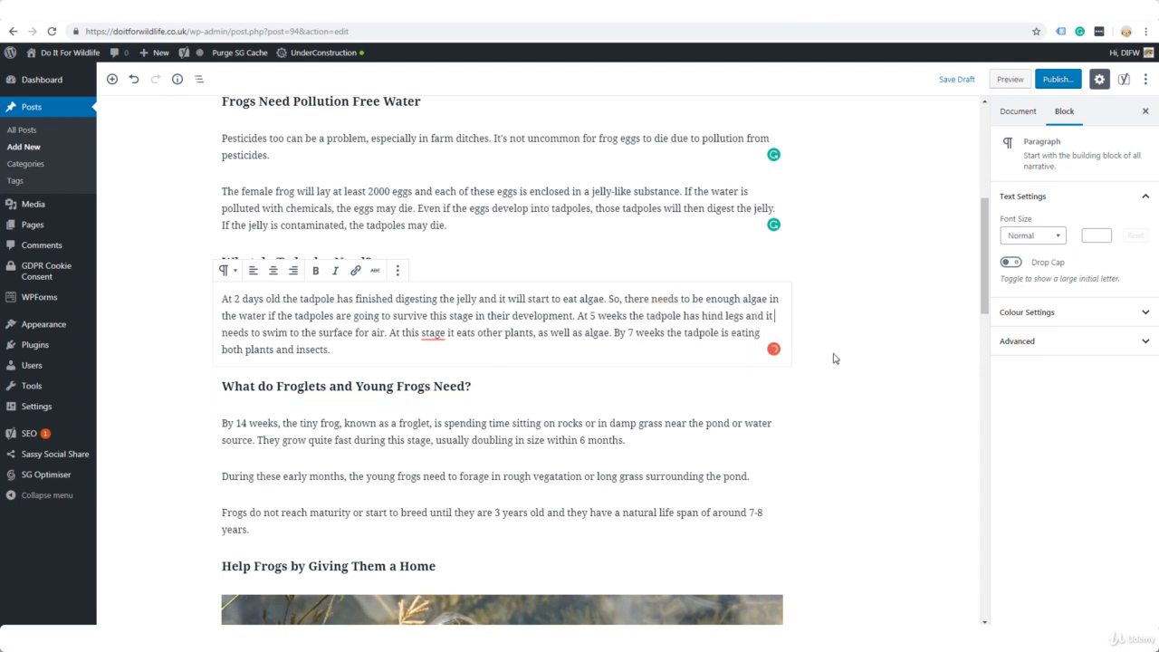
mouse_move(445, 337)
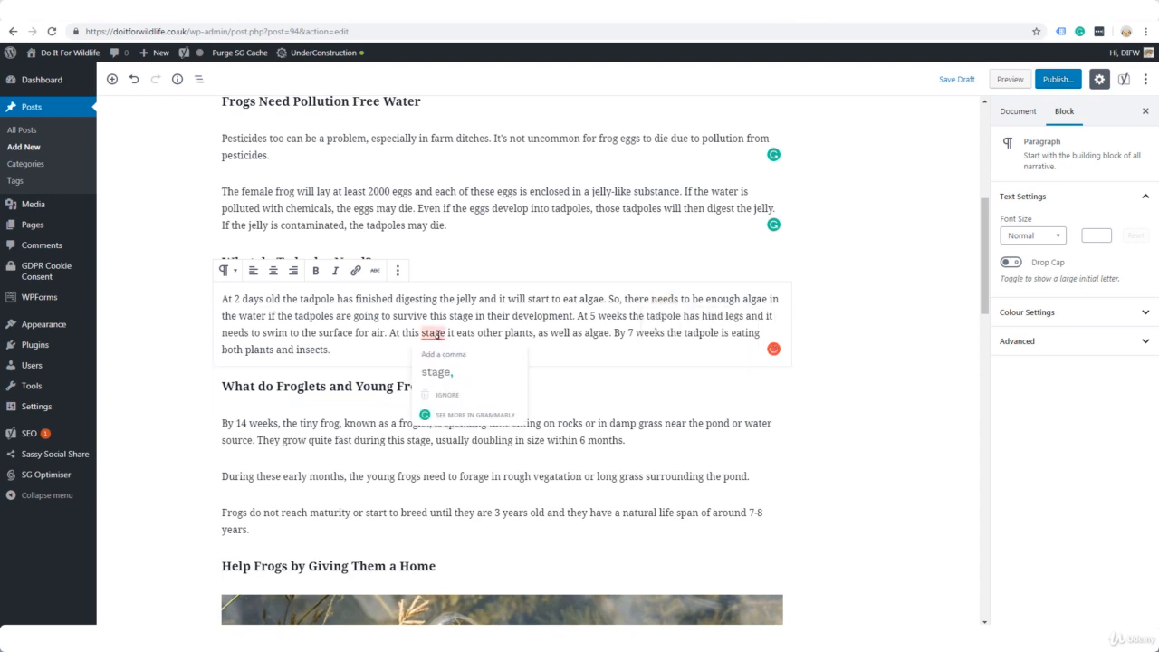
click(442, 372)
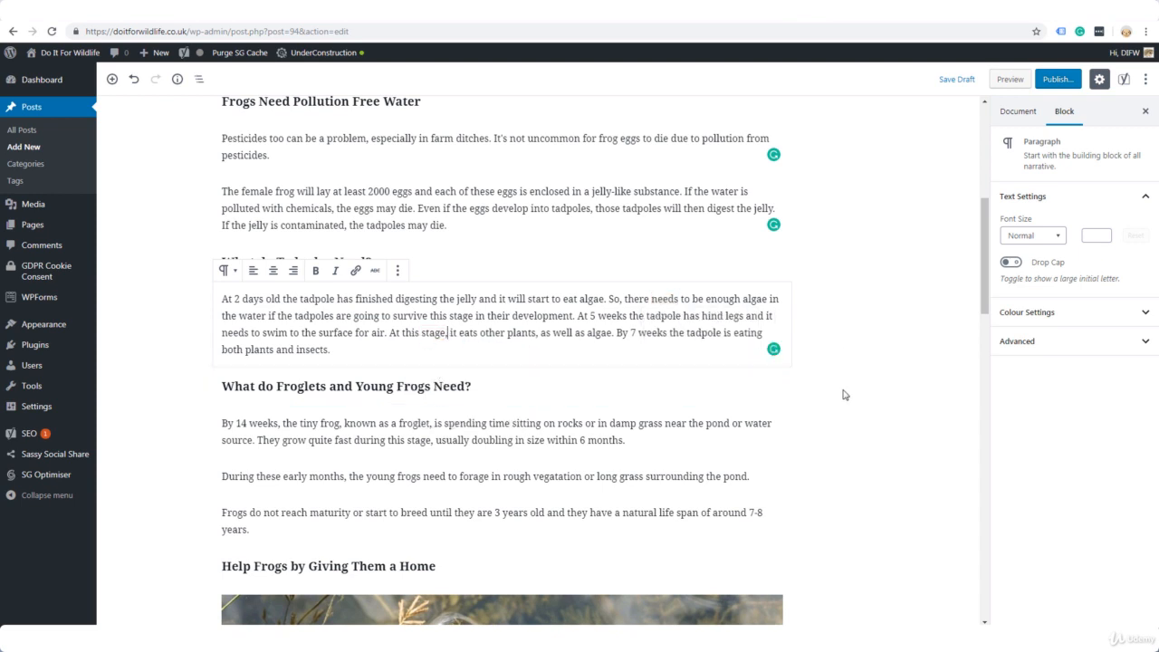
- Correct "vegatation" to "vegetation" in the young frogs paragraph and hyphenate "Frog-friendly" in the ponds paragraph
scroll(865, 435, down, 1)
scroll(869, 425, up, 3)
scroll(871, 389, down, 5)
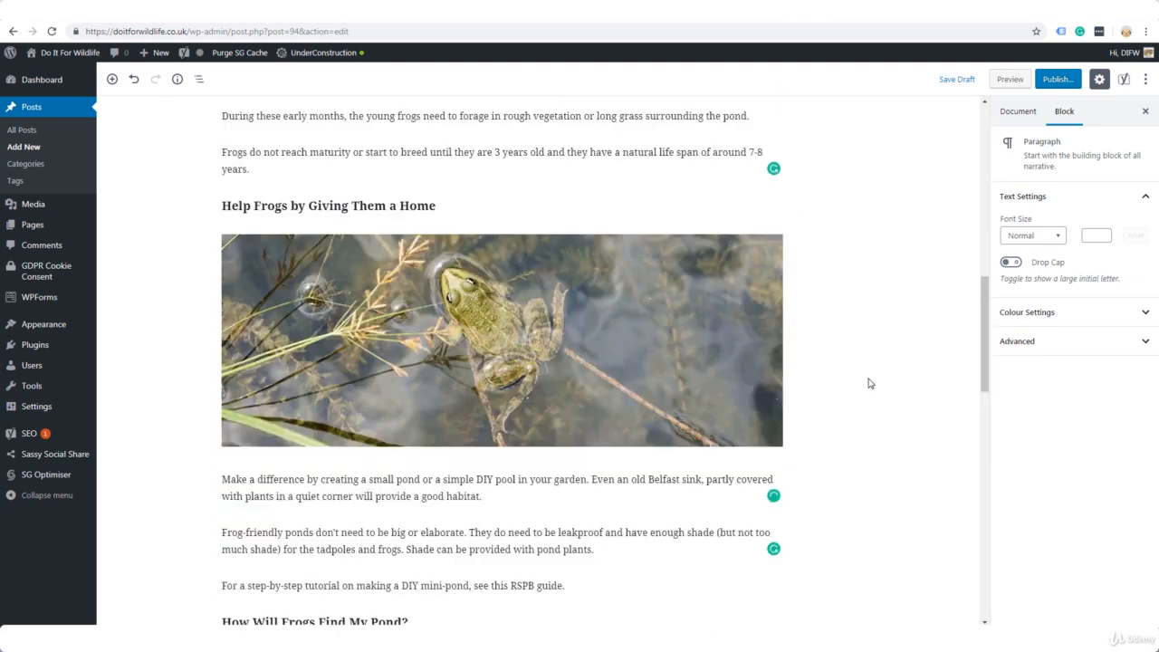
scroll(868, 383, down, 2)
scroll(867, 384, down, 2)
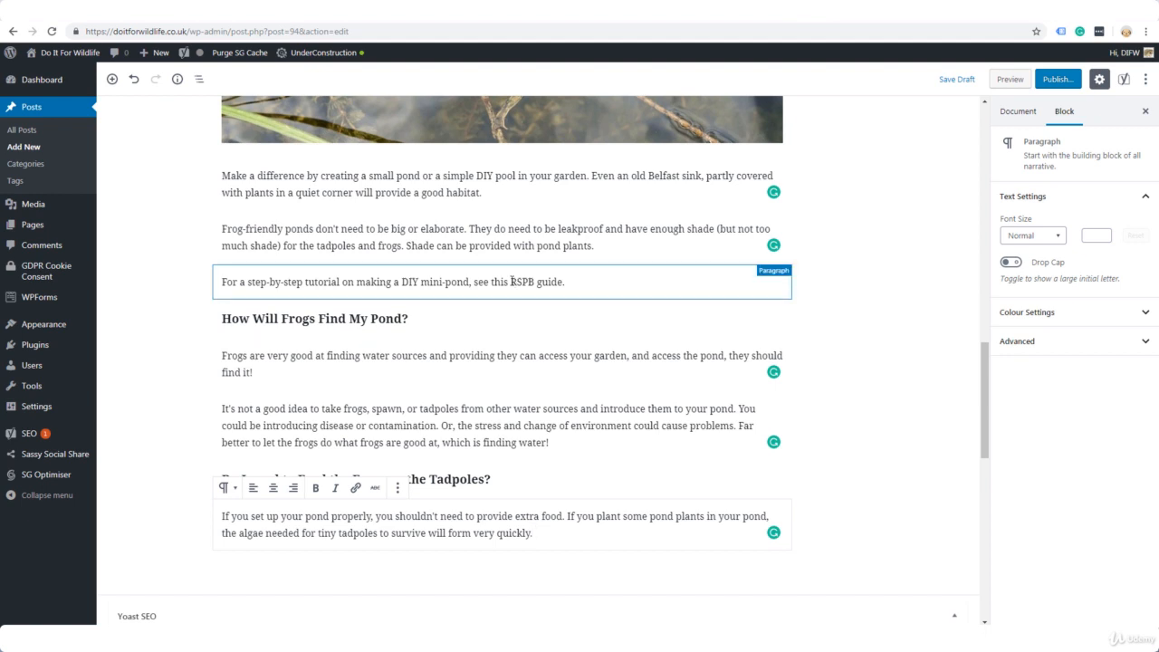
drag(512, 282, 564, 282)
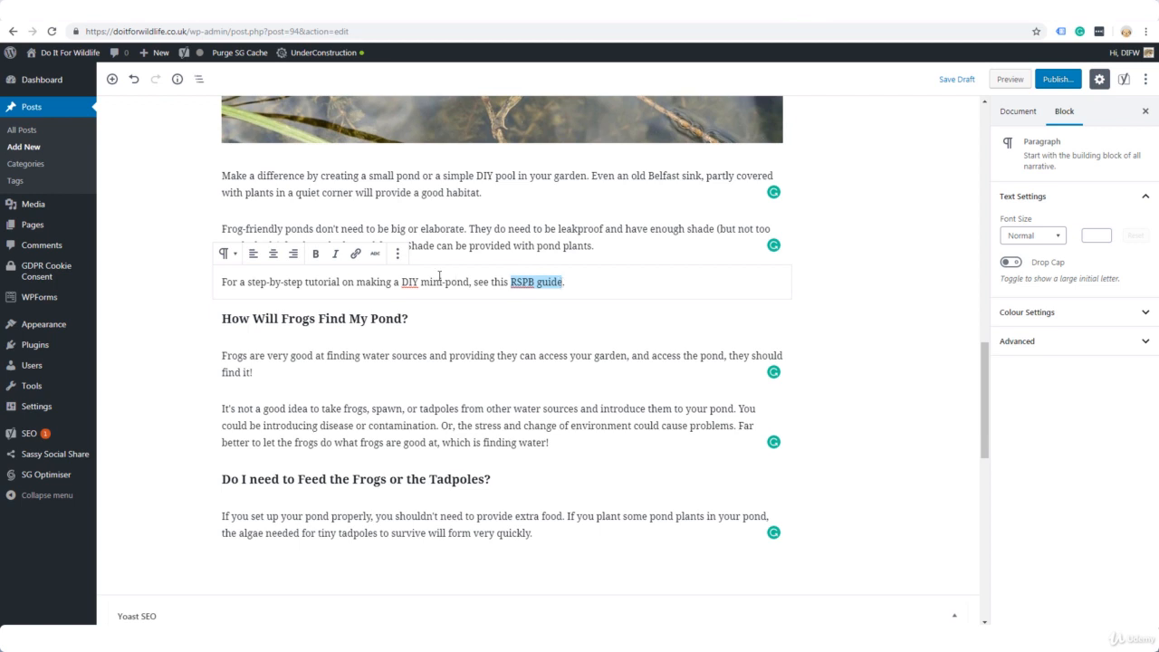
click(356, 254)
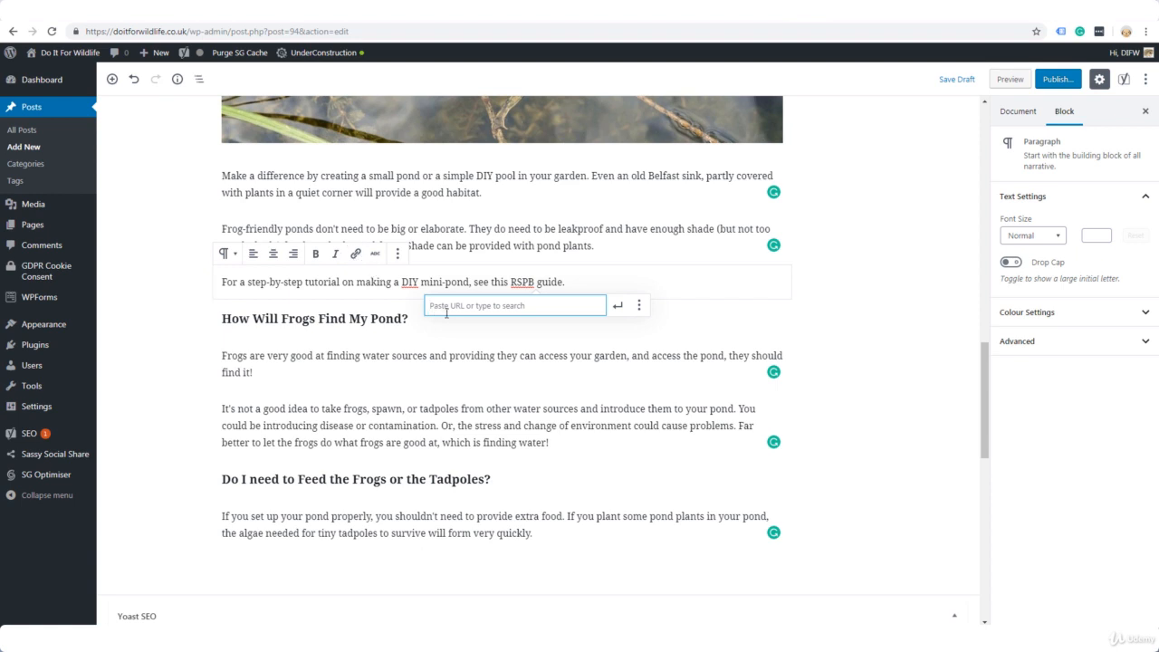
key(ctrl+v)
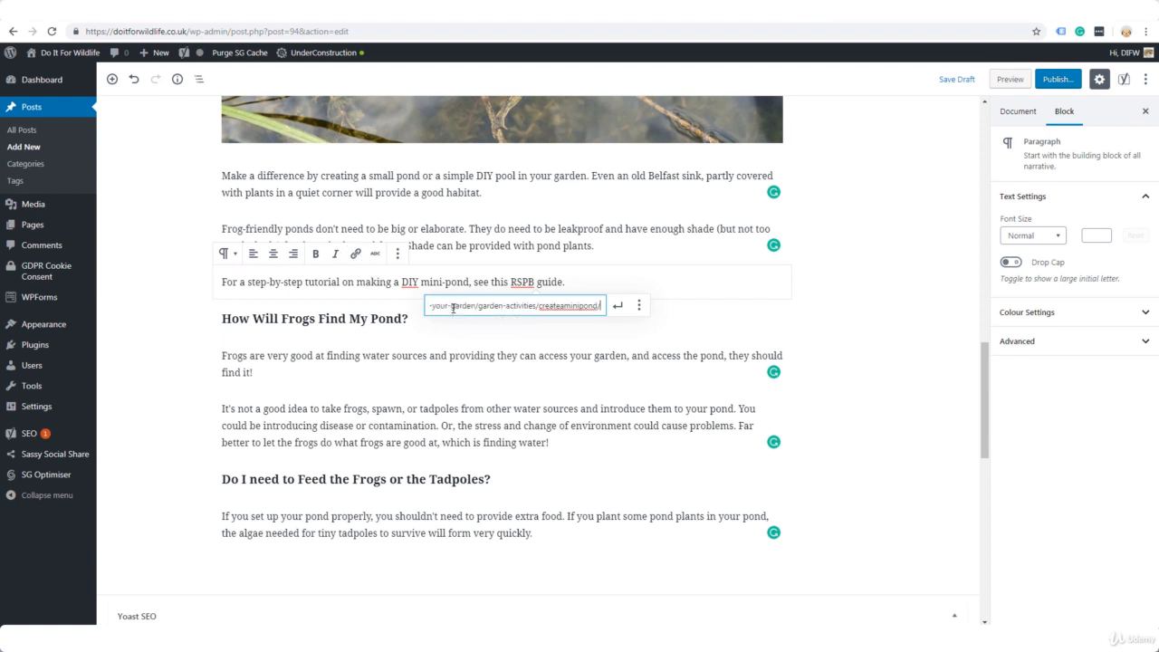
click(618, 307)
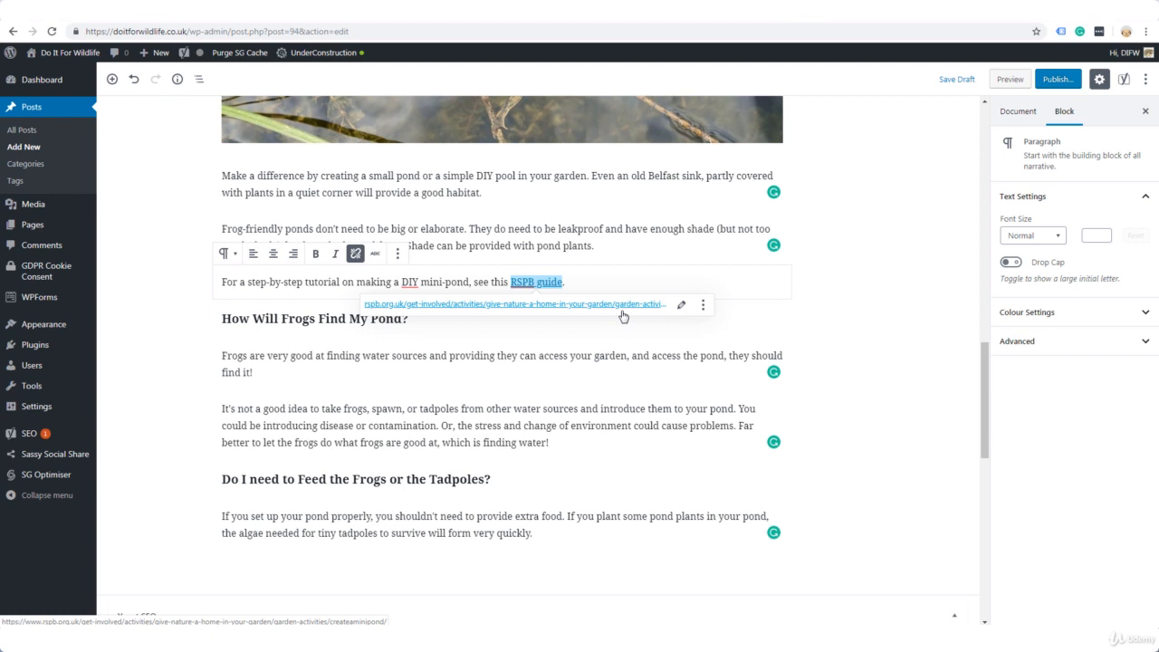
- Set the "RSPB guide" link to open in a new tab and apply the change
click(681, 304)
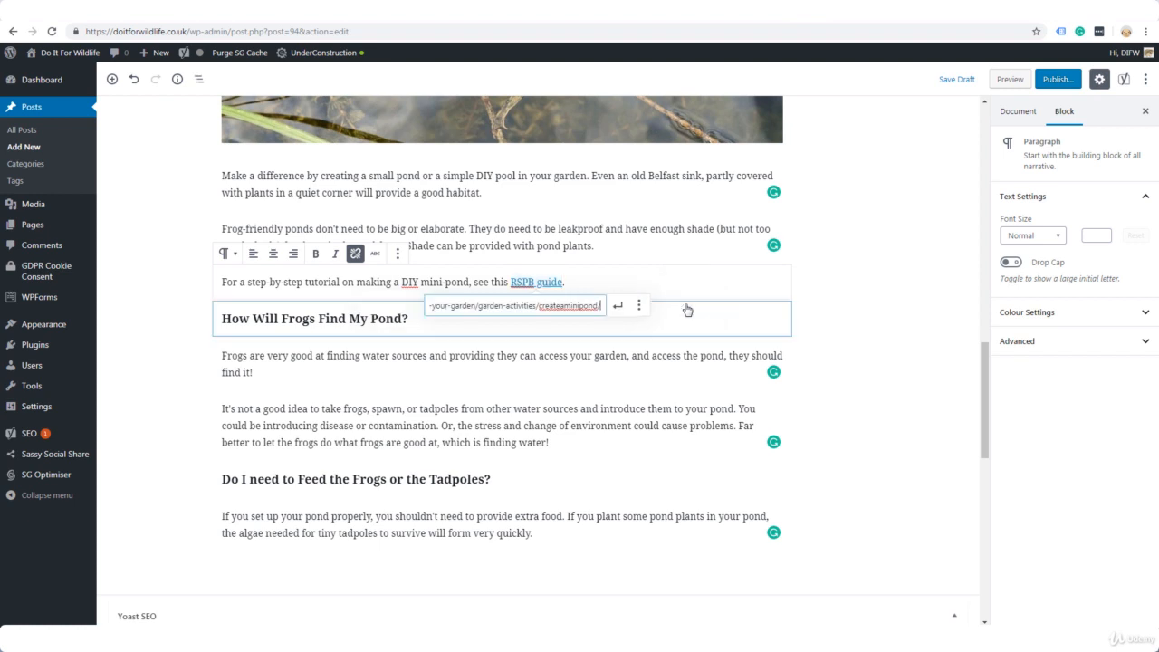
click(638, 305)
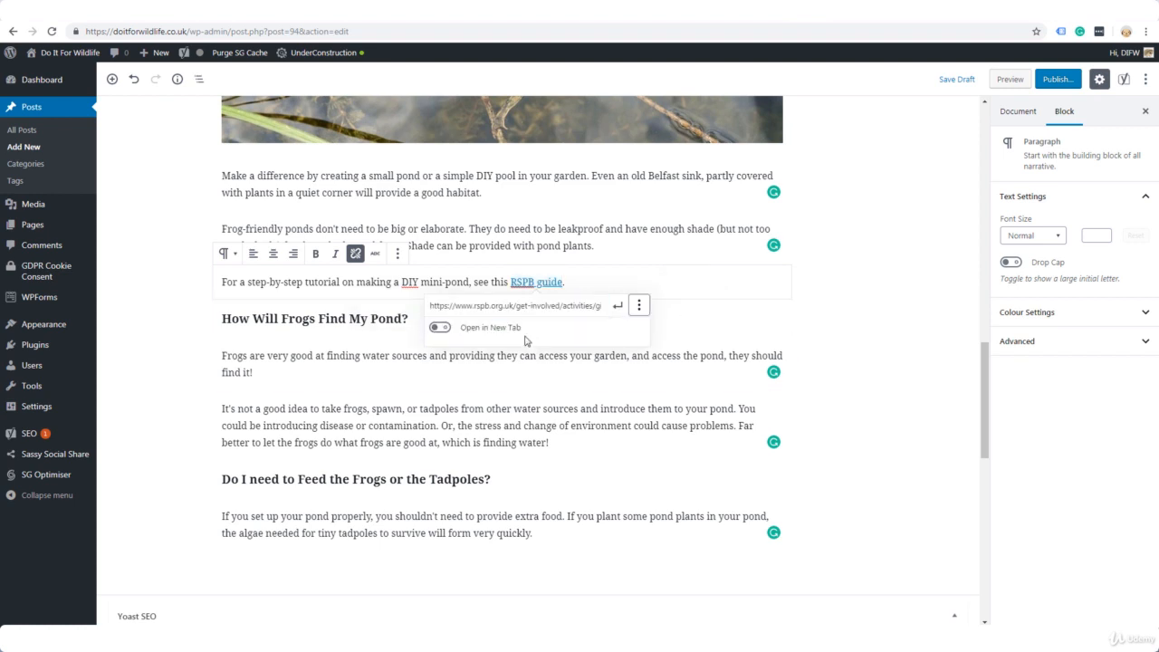
click(449, 329)
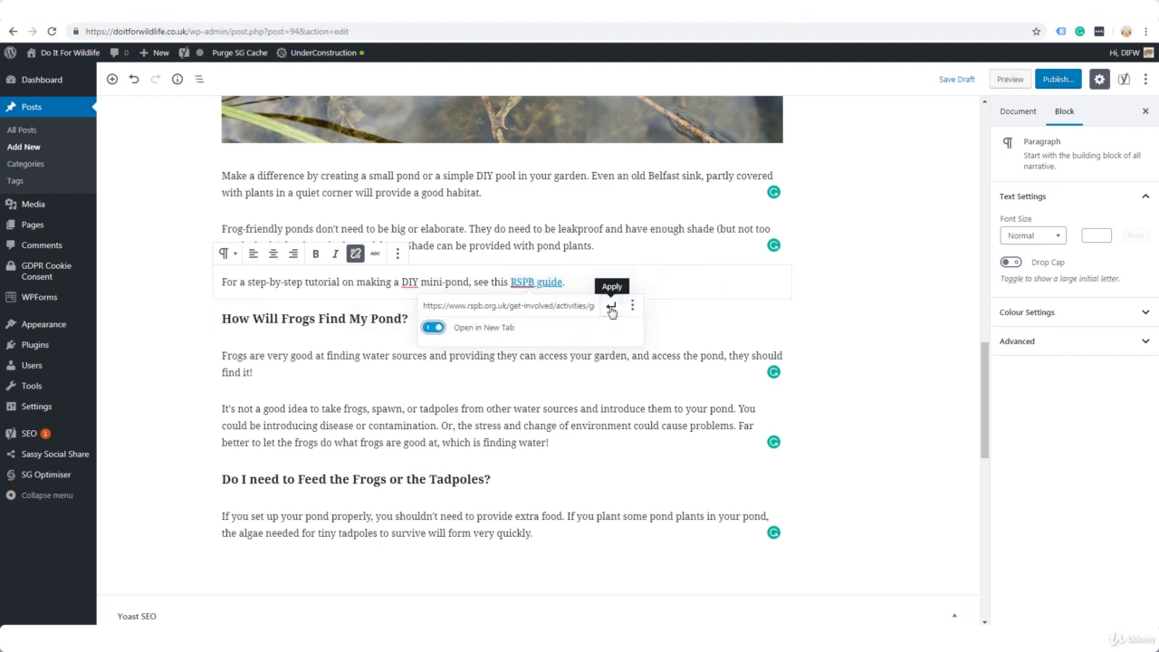
click(611, 311)
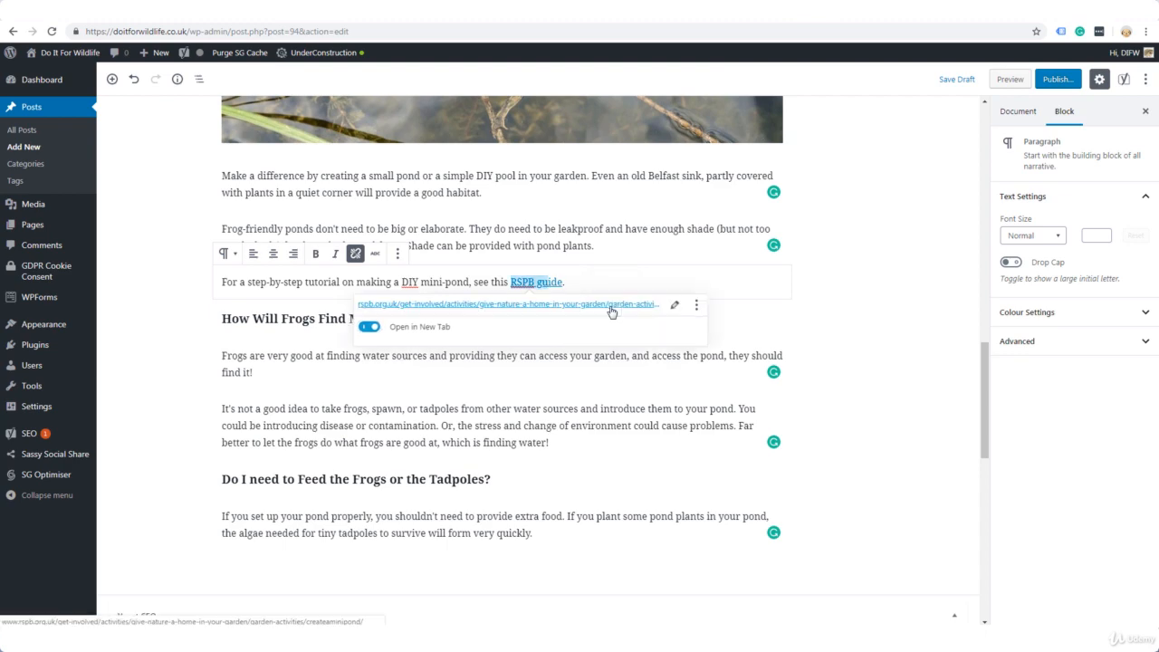
click(834, 340)
- Look over the finished frog post from the Yoast SEO section back up to the title, and publish it
scroll(834, 339, down, 2)
scroll(833, 336, down, 4)
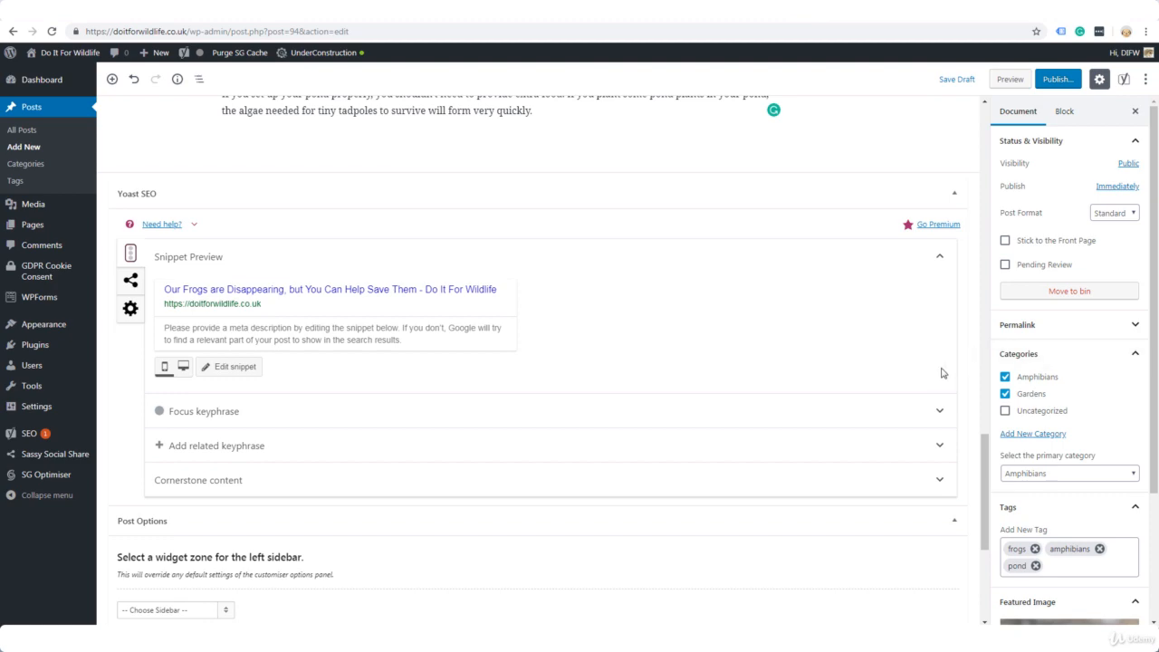
scroll(941, 373, up, 10)
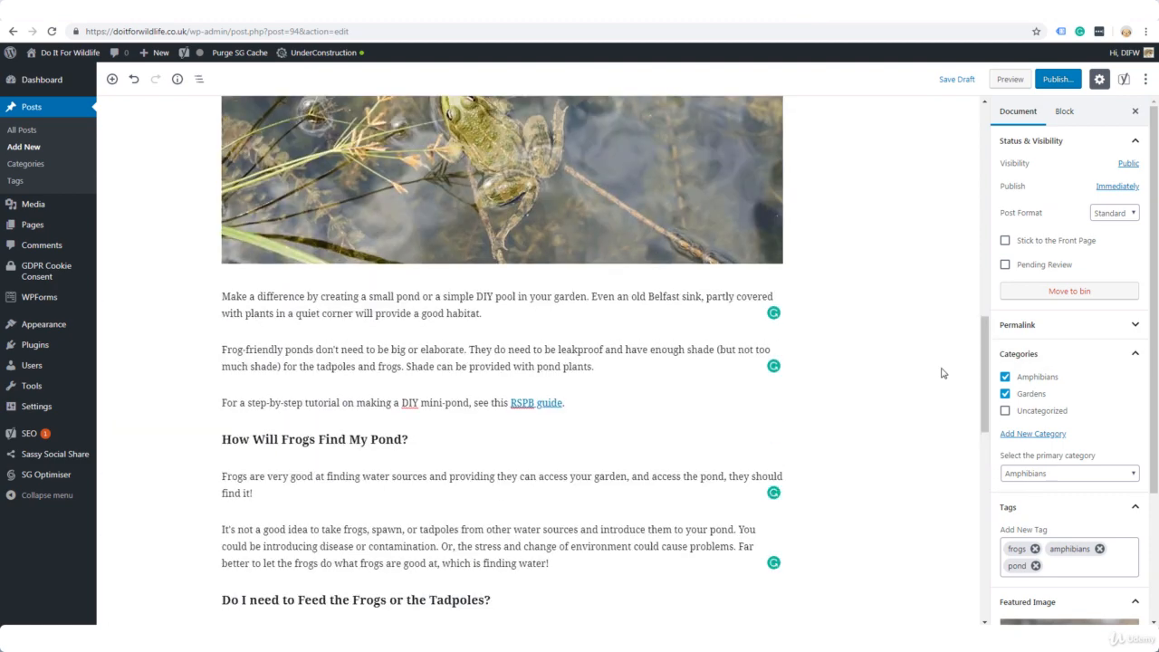
scroll(941, 372, up, 15)
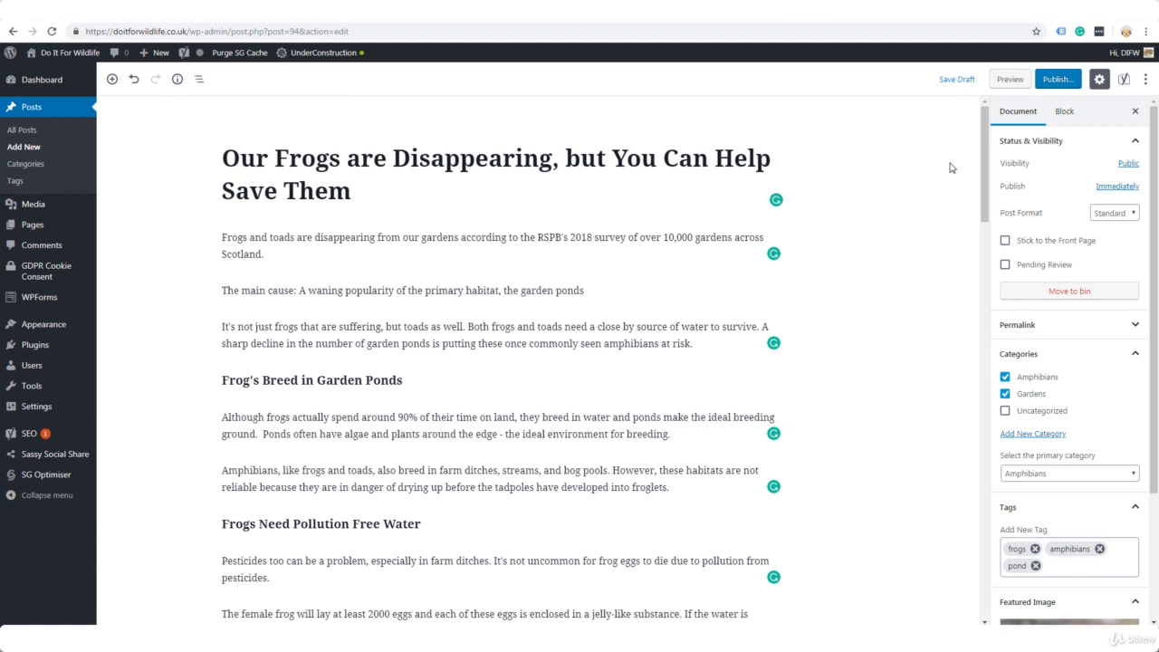
click(1055, 80)
click(1073, 81)
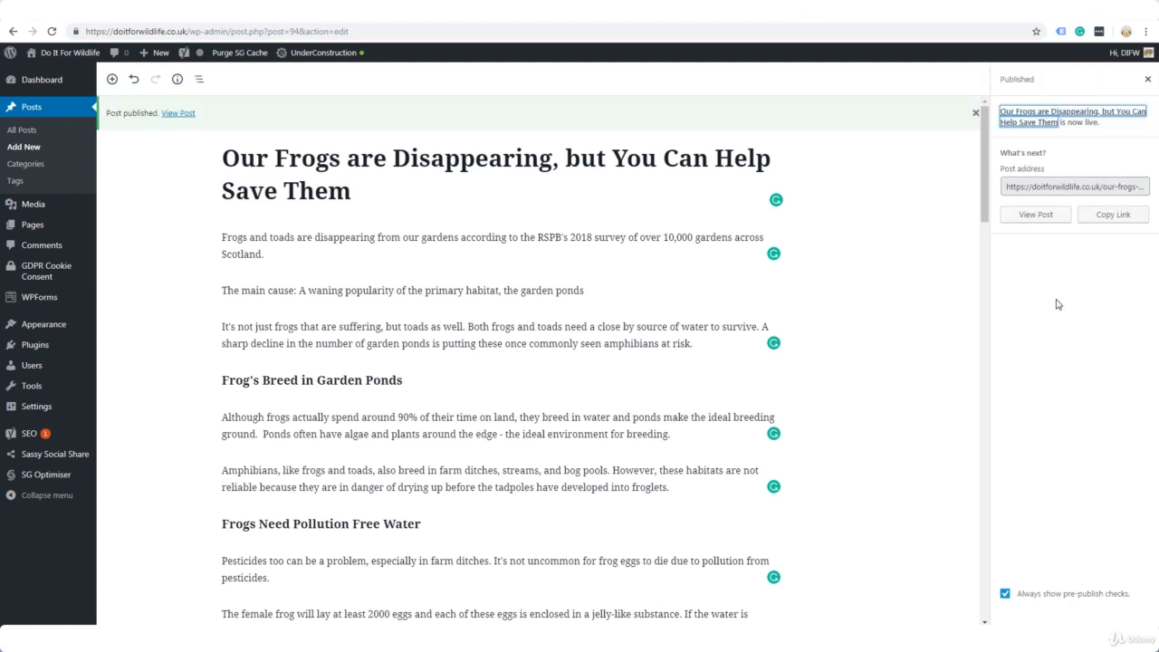